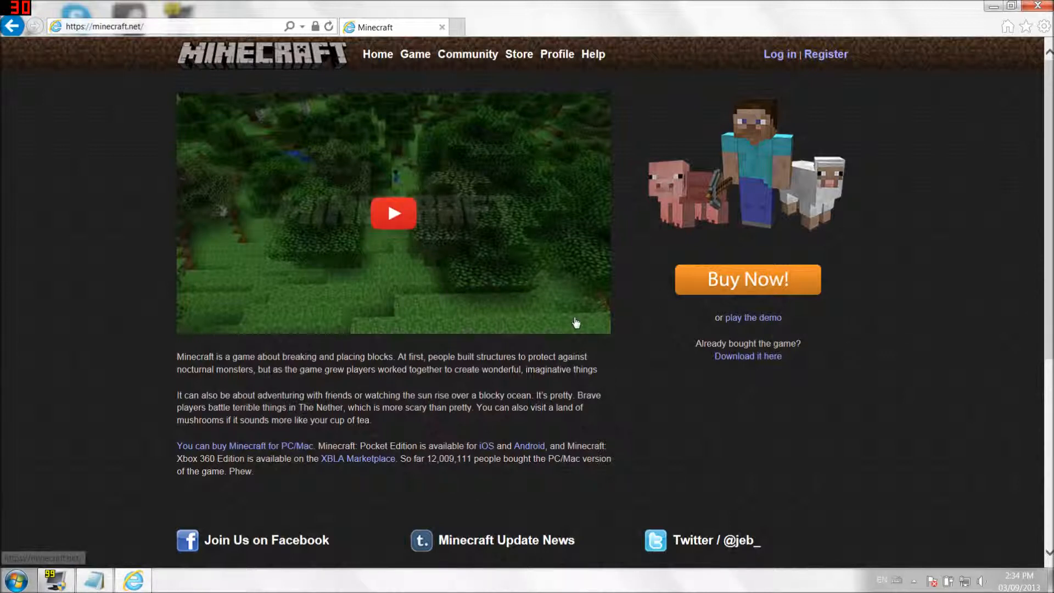
# - Request minecraft_server.1.6.2.exe from Minecraft.net's Download page, dismiss the Run/Save bar, and minimize the browser
pyautogui.click(716, 358)
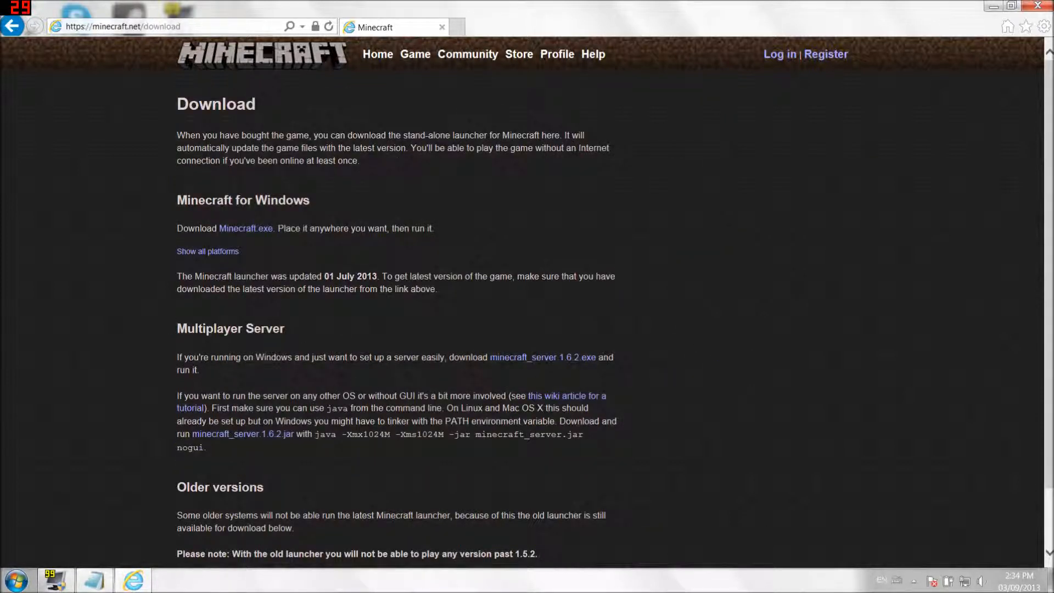
pyautogui.click(505, 357)
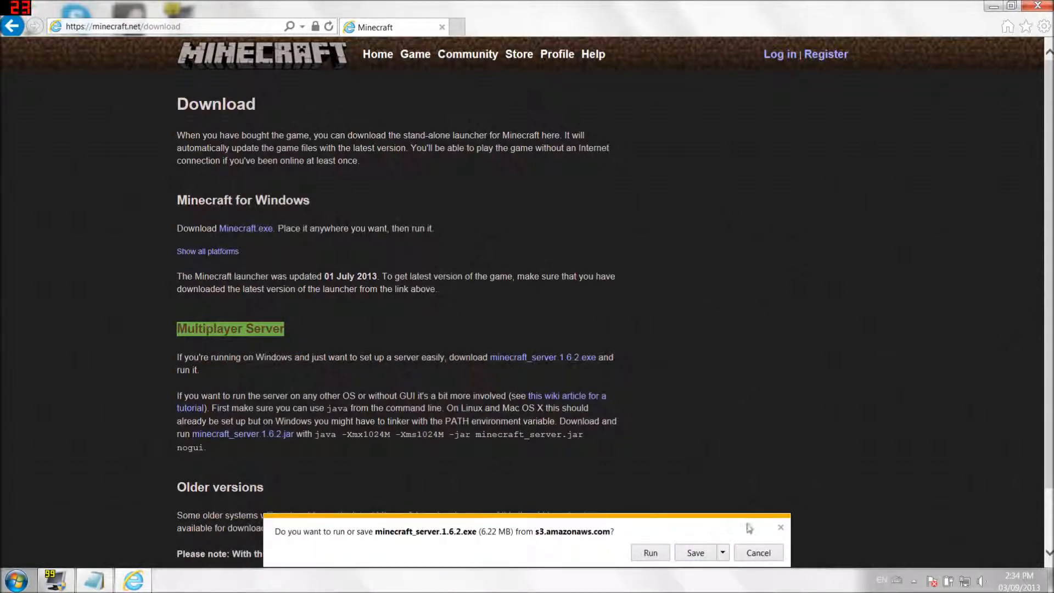
pyautogui.click(781, 527)
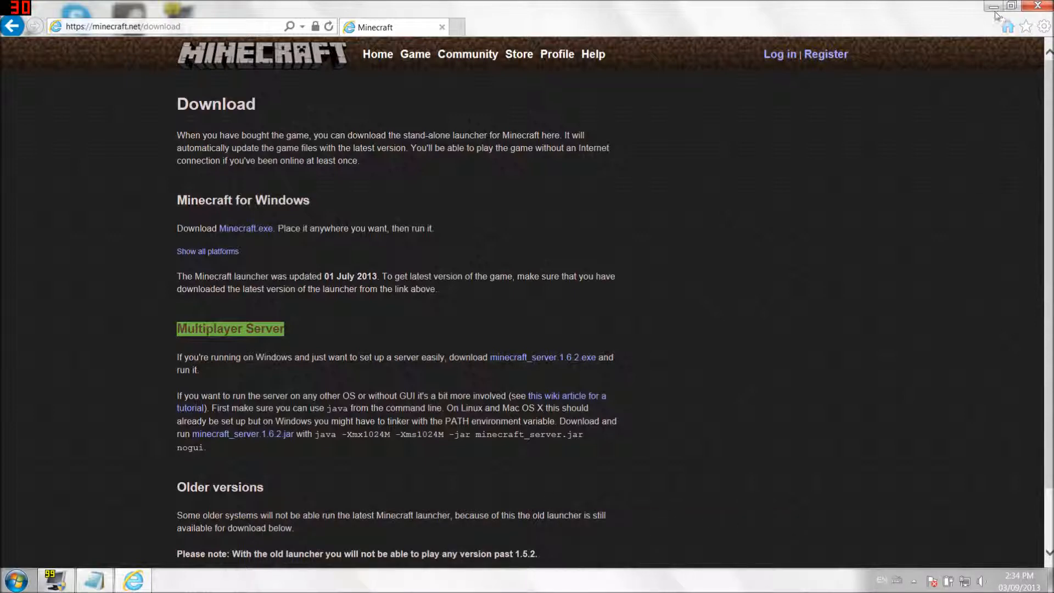
pyautogui.click(995, 8)
# - Create a new desktop folder named 'Minecraft server'
pyautogui.rightClick(322, 245)
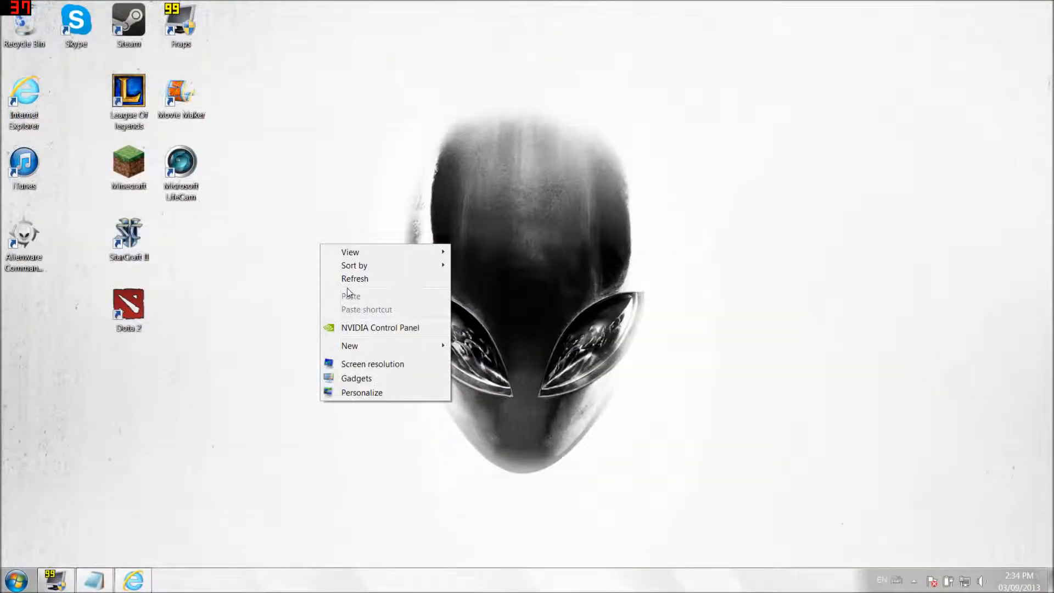
pyautogui.moveTo(354, 346)
pyautogui.click(464, 344)
pyautogui.write('Minecraft server')
pyautogui.press('Return')
# - Copy minecraft_server.1.6.2 from Downloads into the Minecraft server folder and launch it
pyautogui.press('super')
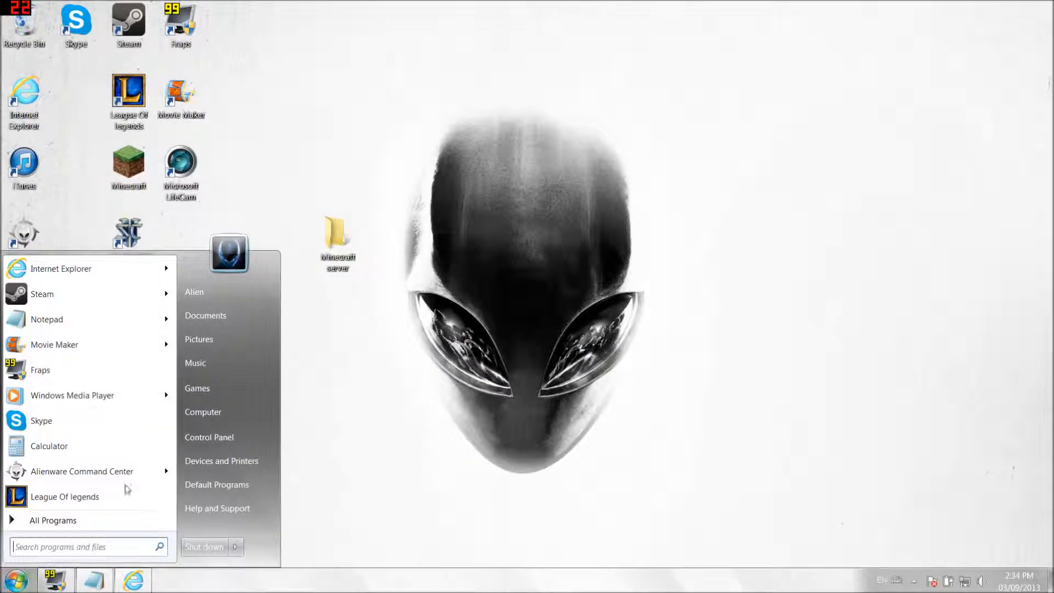
pyautogui.click(212, 321)
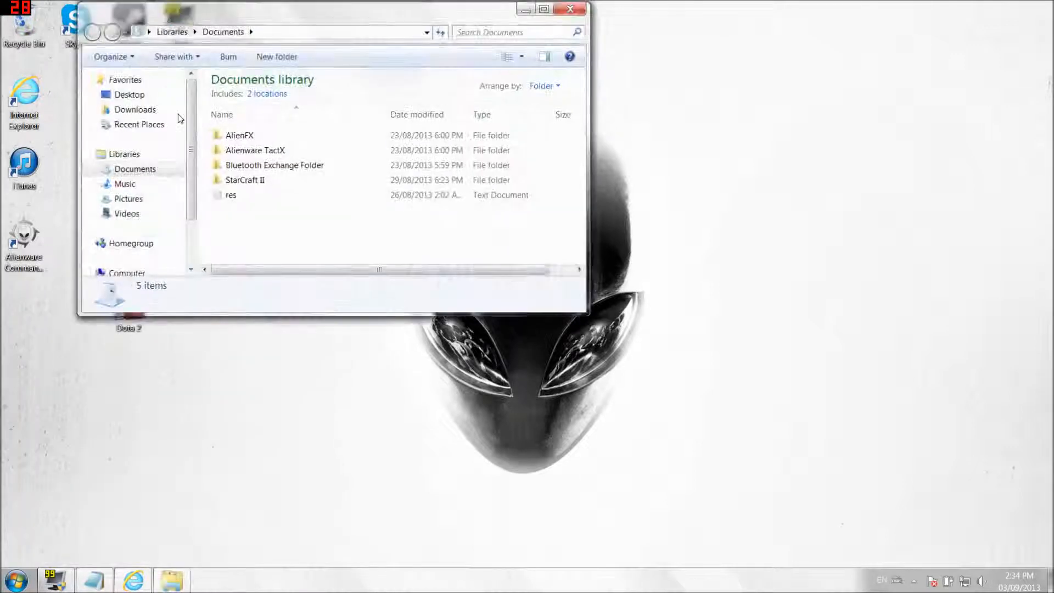
pyautogui.click(137, 109)
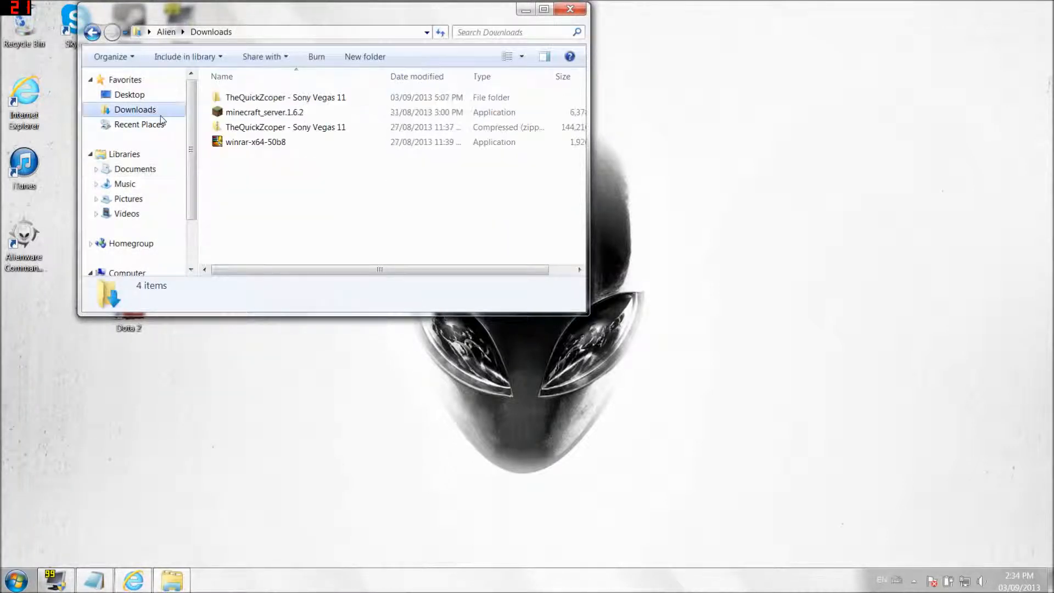
pyautogui.rightClick(251, 114)
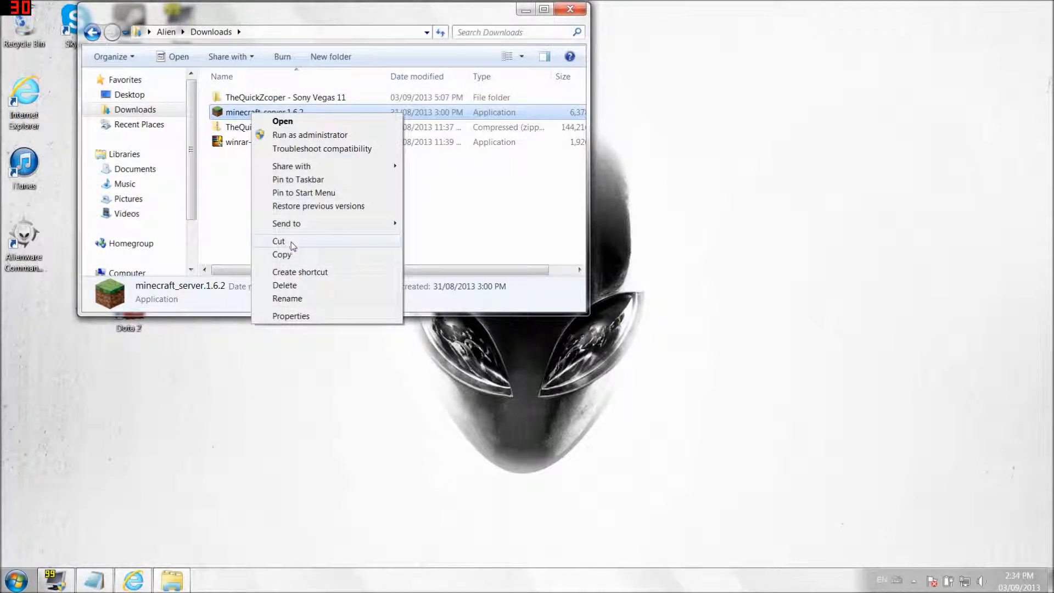
pyautogui.click(286, 254)
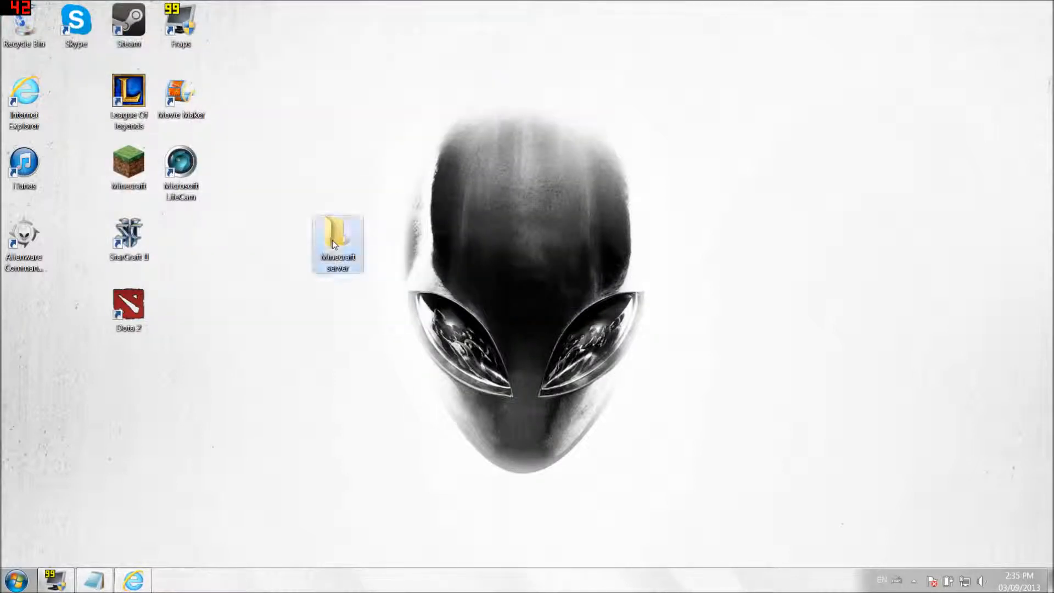
pyautogui.doubleClick(331, 240)
pyautogui.rightClick(308, 188)
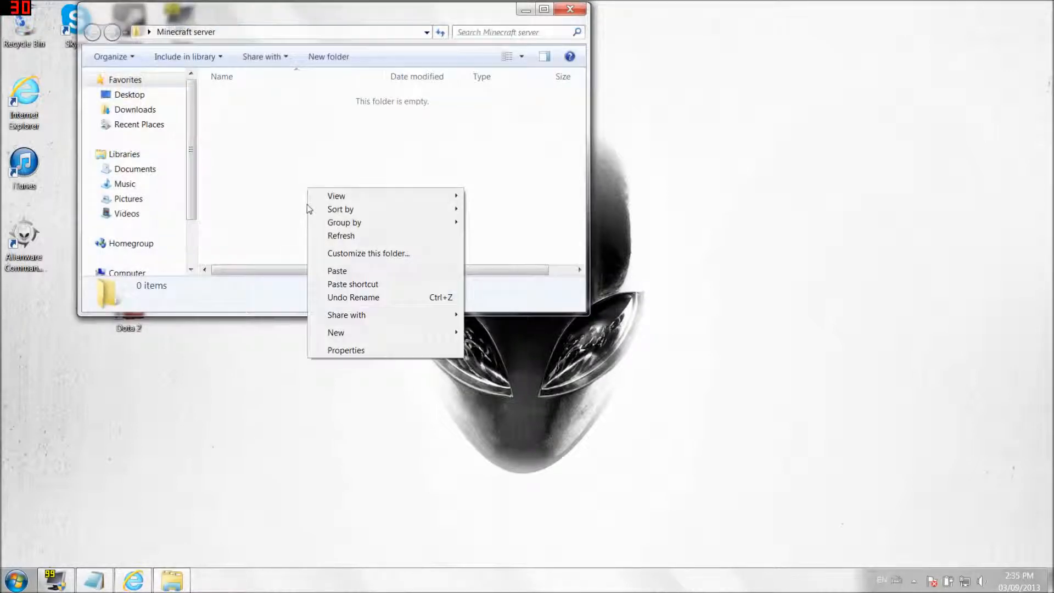
pyautogui.click(337, 271)
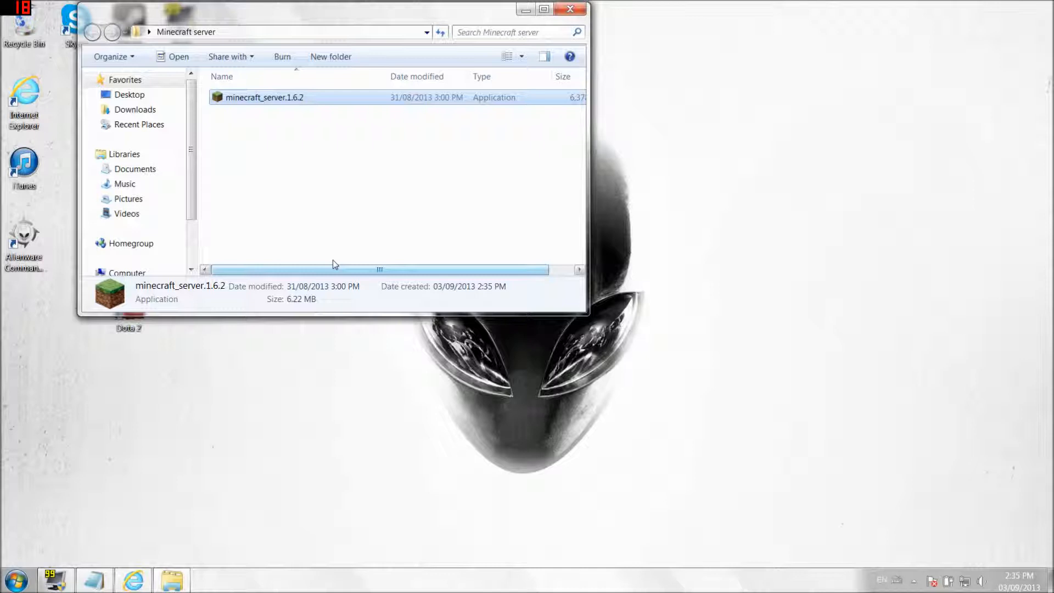
pyautogui.doubleClick(291, 106)
# - Allow the server to run until its files are generated, then shut it down with 'stop'
pyautogui.click(551, 303)
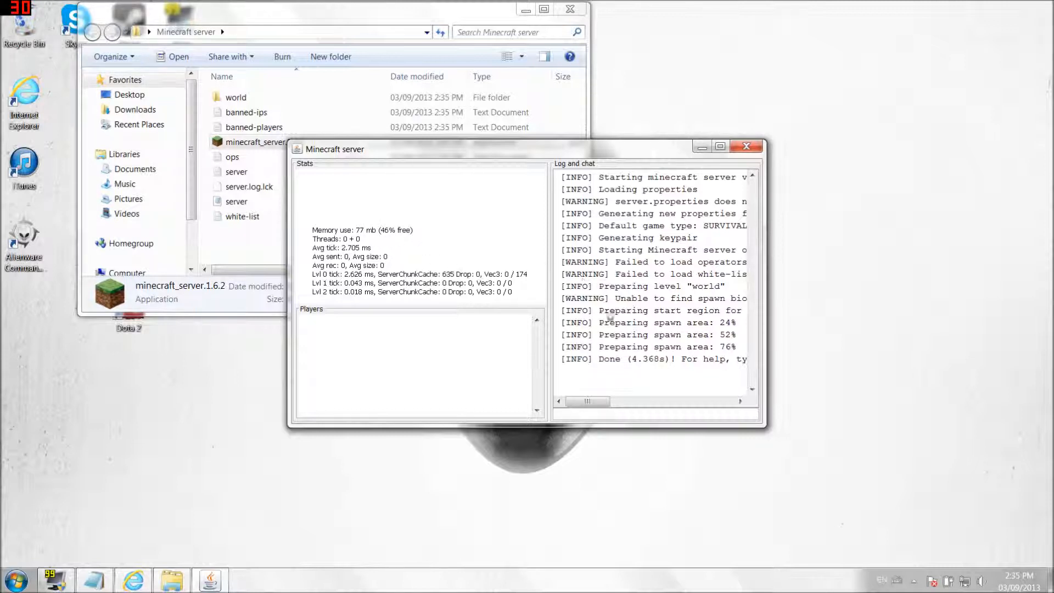
pyautogui.write('stop')
pyautogui.press('Return')
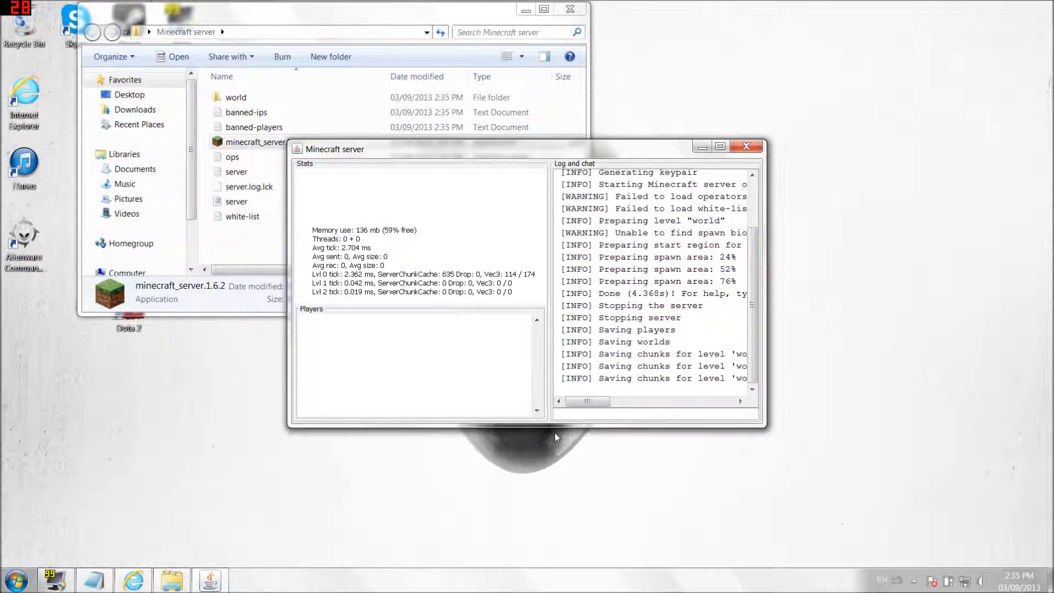
pyautogui.moveTo(406, 22); pyautogui.dragTo(332, 19)
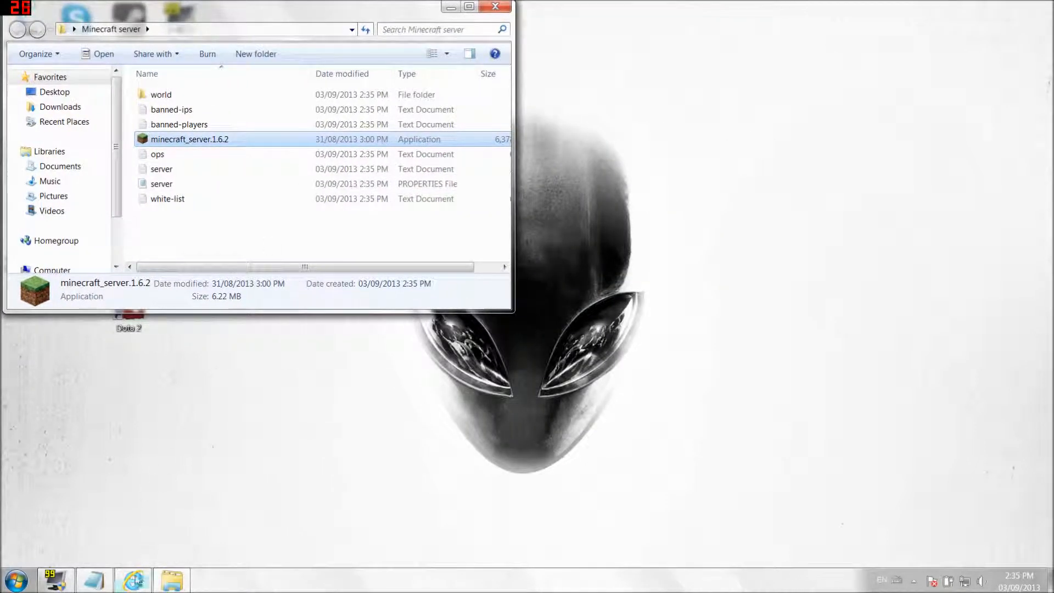
# - Copy the javadl Java download link from the Notepad notes and minimize Notepad
pyautogui.moveTo(136, 581)
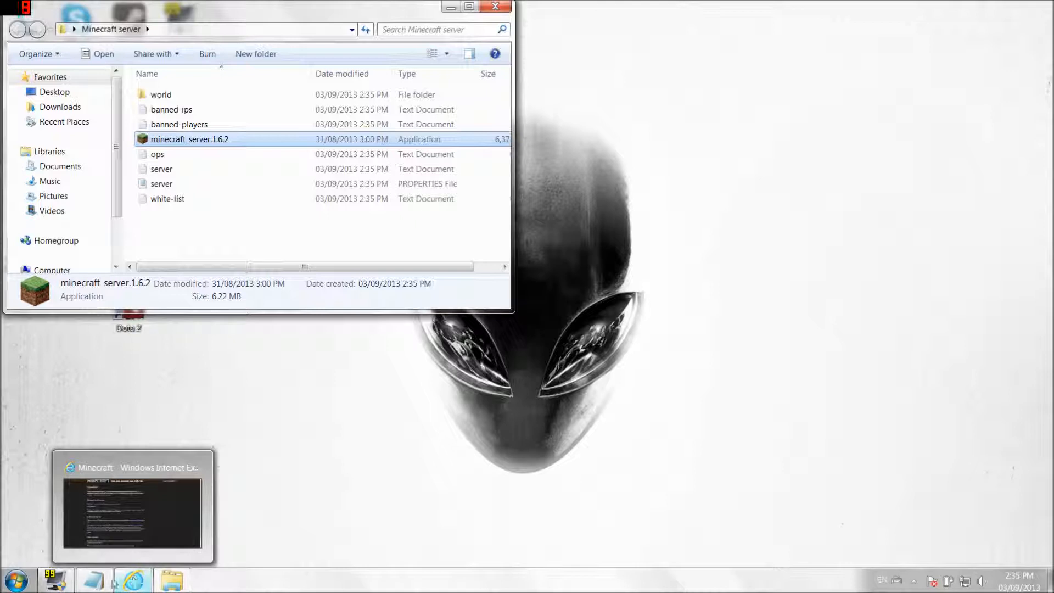
pyautogui.click(94, 580)
pyautogui.click(687, 352)
pyautogui.moveTo(686, 352); pyautogui.dragTo(356, 352)
pyautogui.rightClick(372, 356)
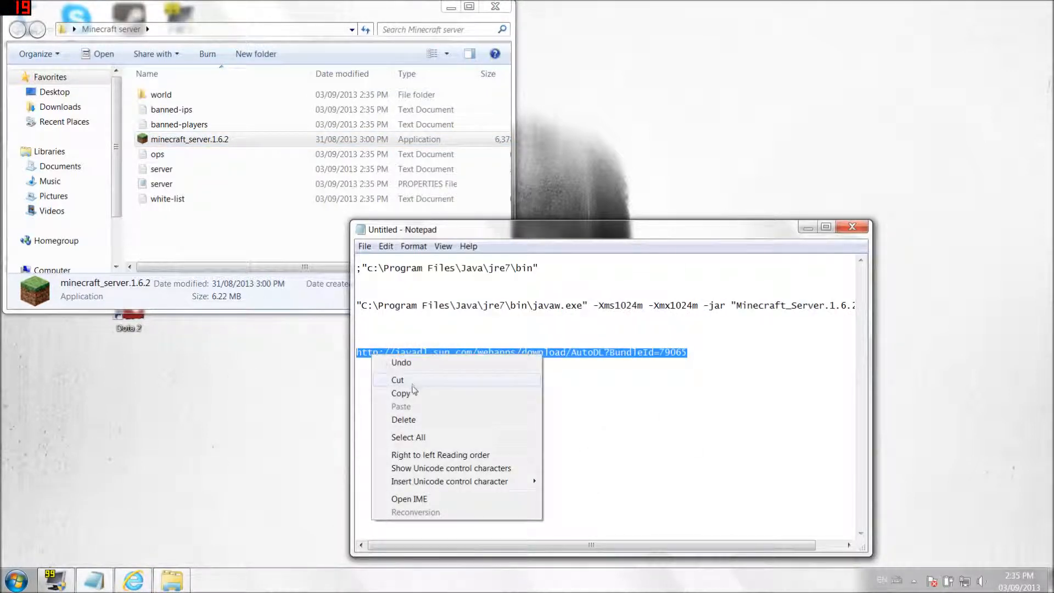
pyautogui.click(400, 393)
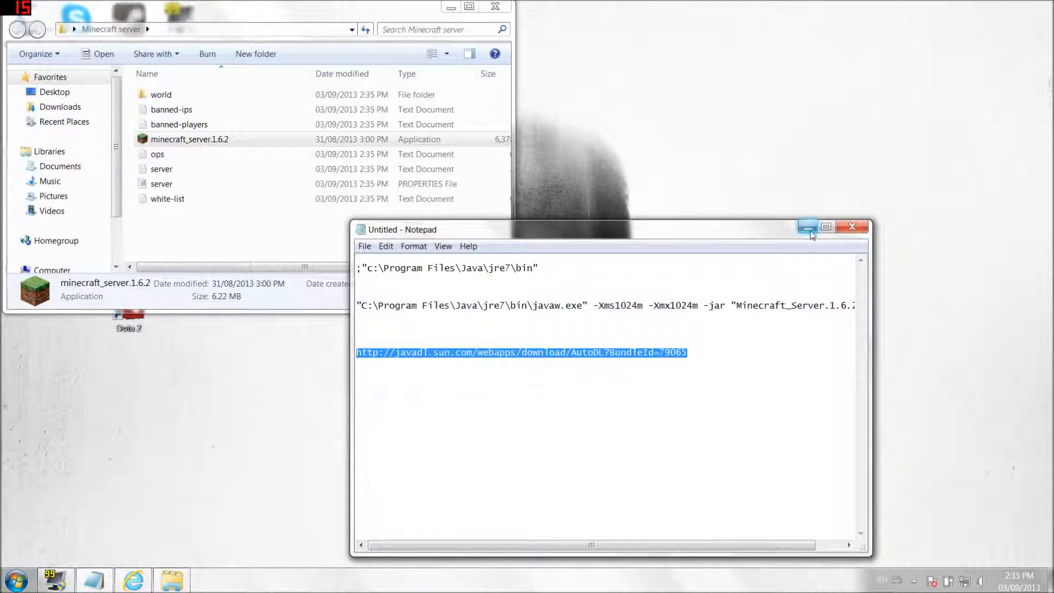
pyautogui.click(807, 228)
pyautogui.click(139, 587)
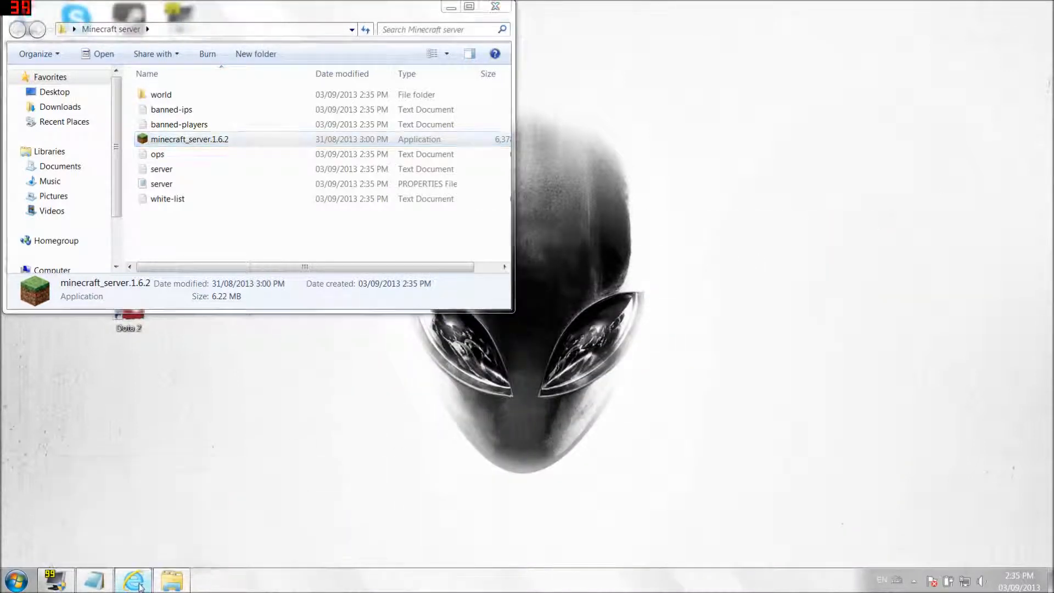
# - Load the copied Java link, dismiss the jre-7u25-windows-x64.exe offer, and minimize Internet Explorer
pyautogui.click(195, 27)
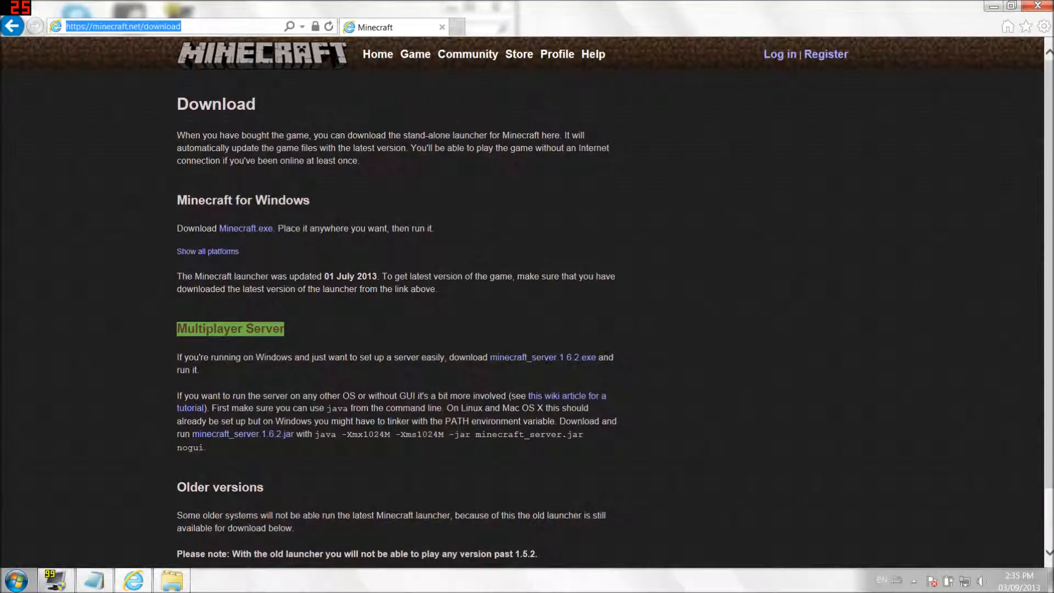
pyautogui.hotkey('ctrl', 'v')
pyautogui.press('Return')
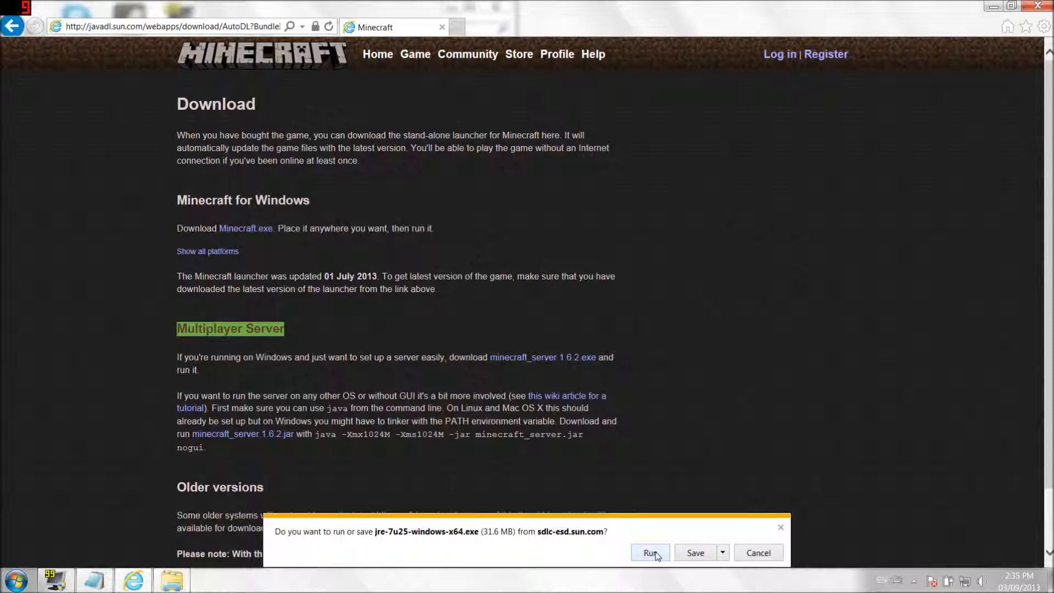
pyautogui.click(780, 528)
pyautogui.click(993, 6)
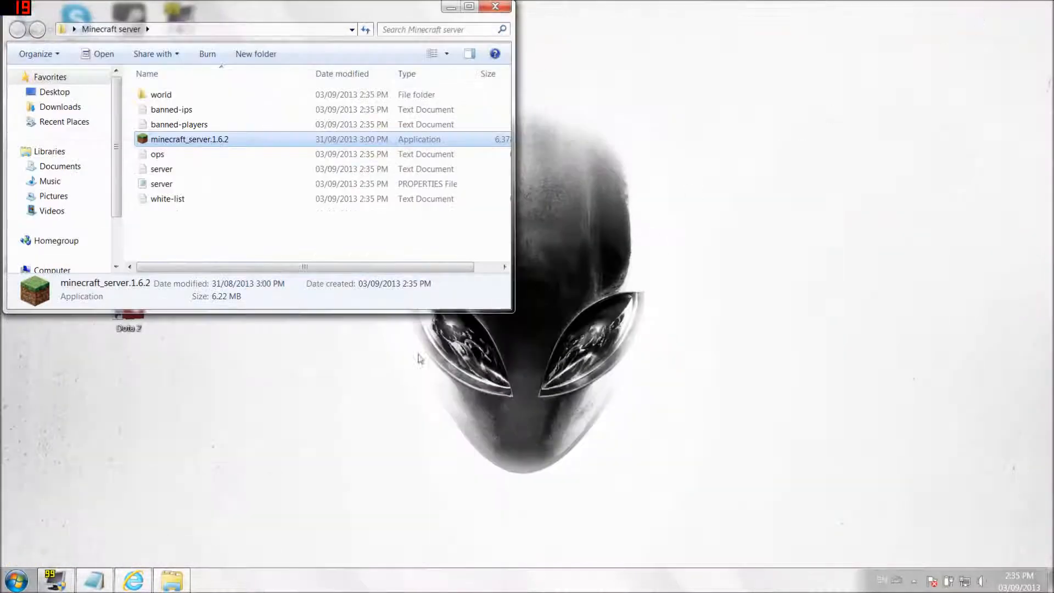
# - Open Environment Variables through Computer's system properties and Advanced system settings
pyautogui.click(16, 579)
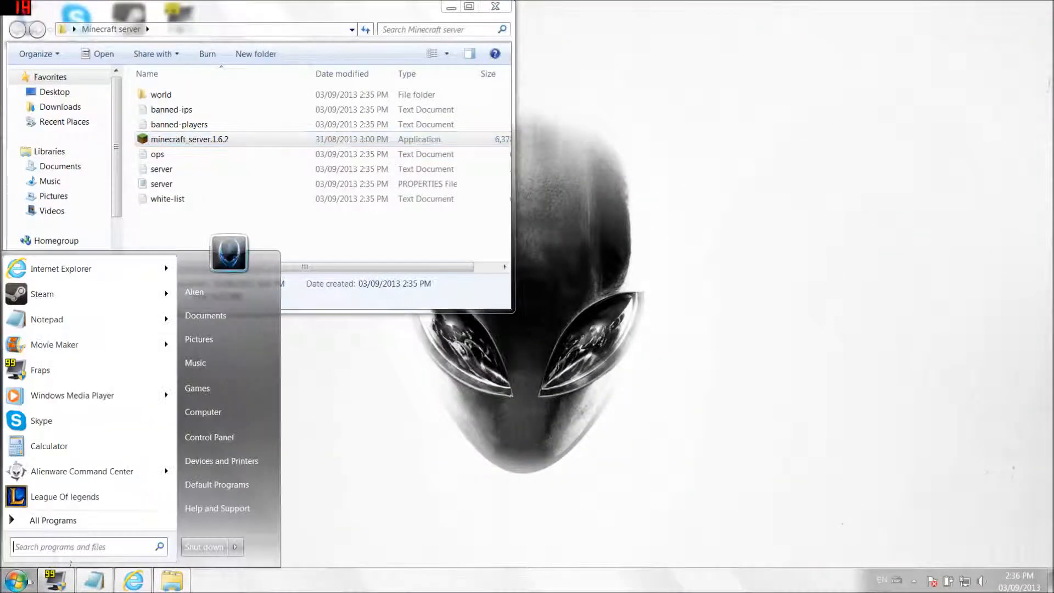
pyautogui.rightClick(199, 412)
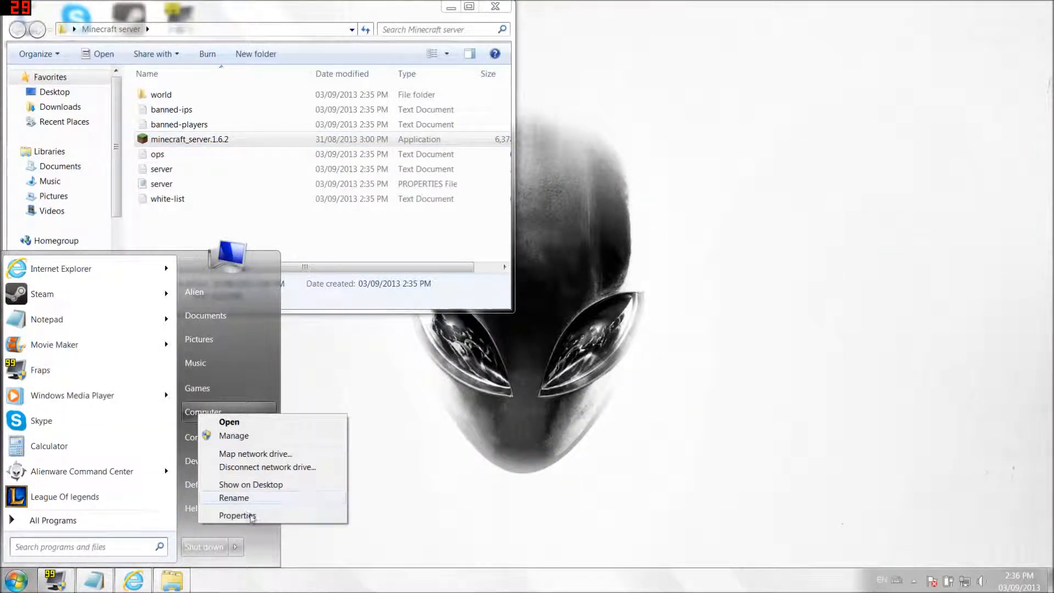
pyautogui.click(251, 515)
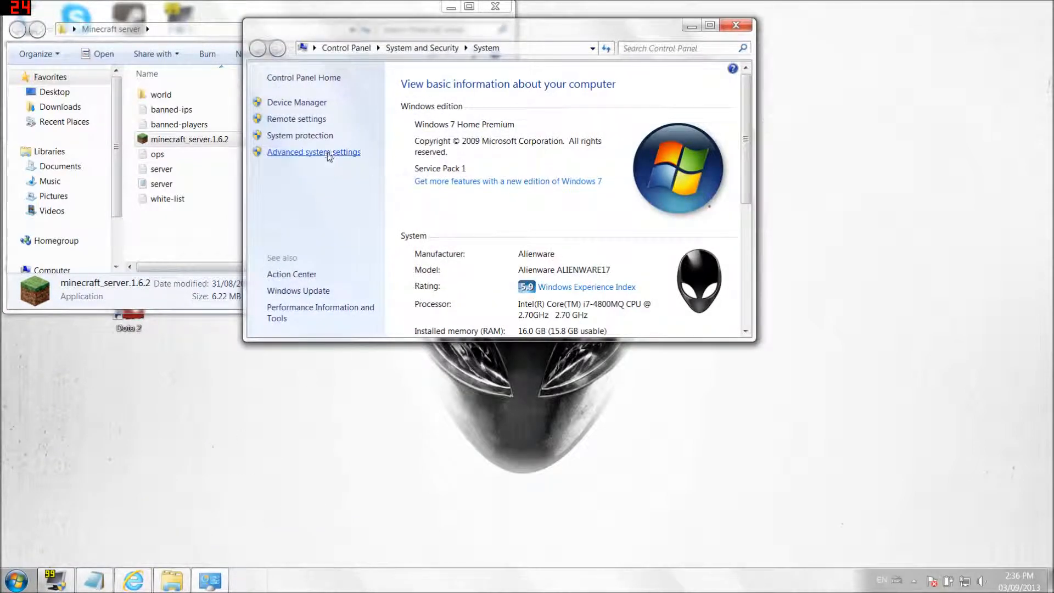
pyautogui.click(328, 153)
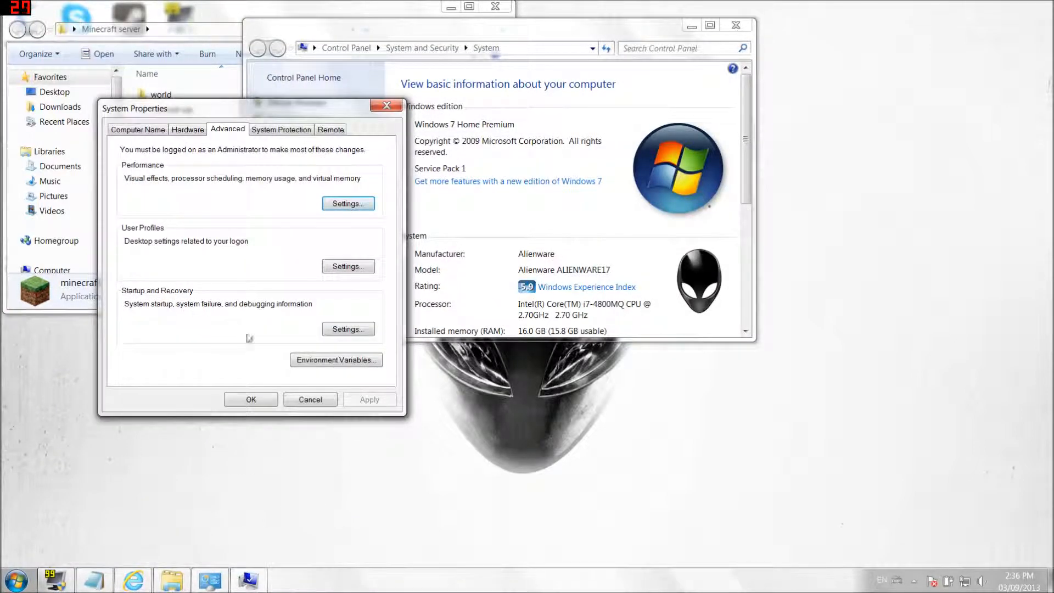
pyautogui.click(332, 360)
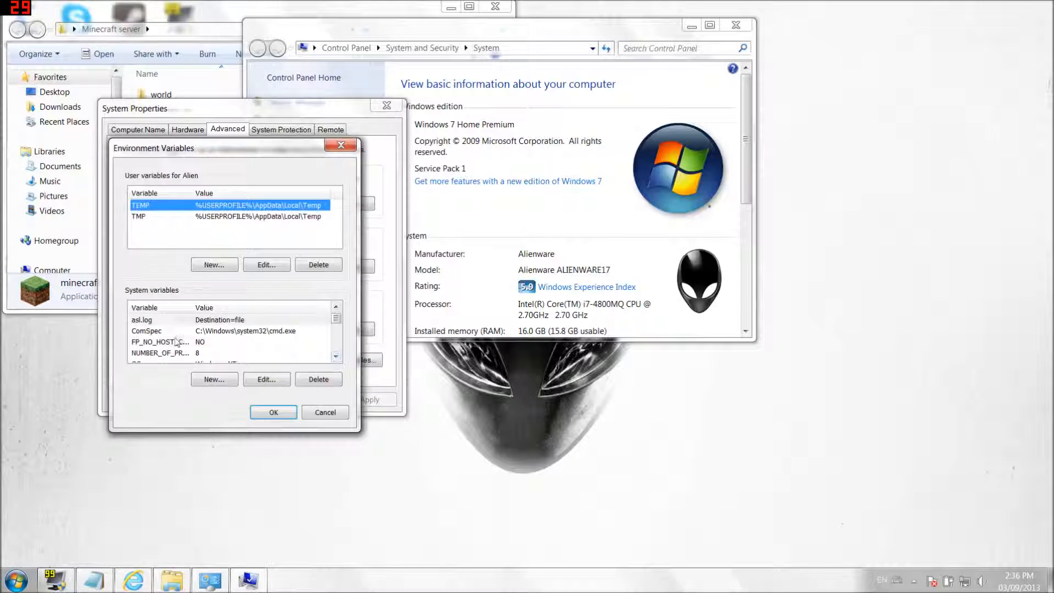
# - Edit the system Path variable to include c:\Program Files\Java\jre7\bin and confirm all dialogs
pyautogui.click(176, 341)
pyautogui.scroll(-1, 176, 342)
pyautogui.click(165, 352)
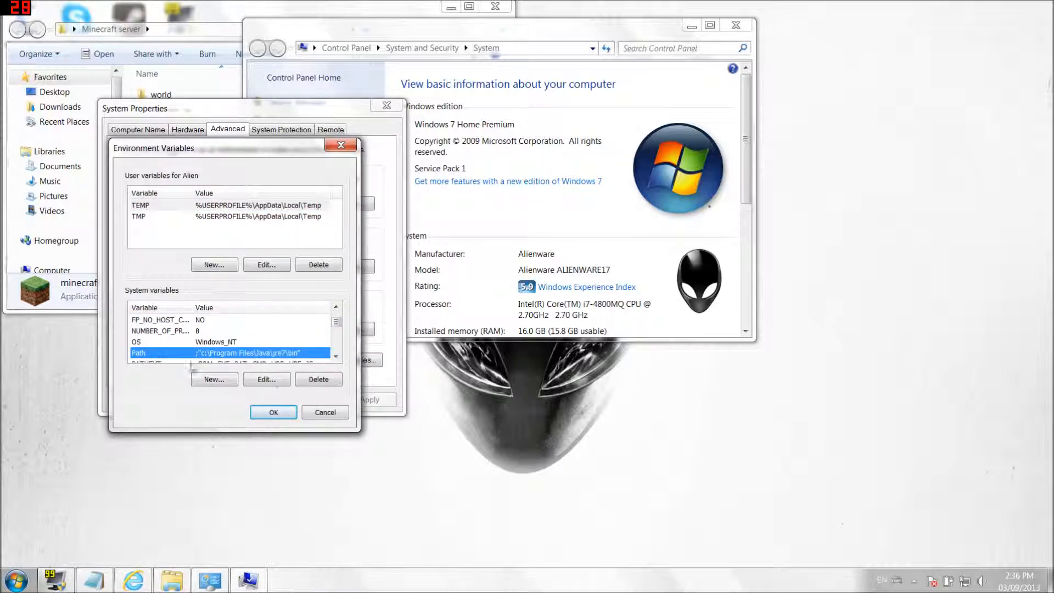
pyautogui.click(270, 379)
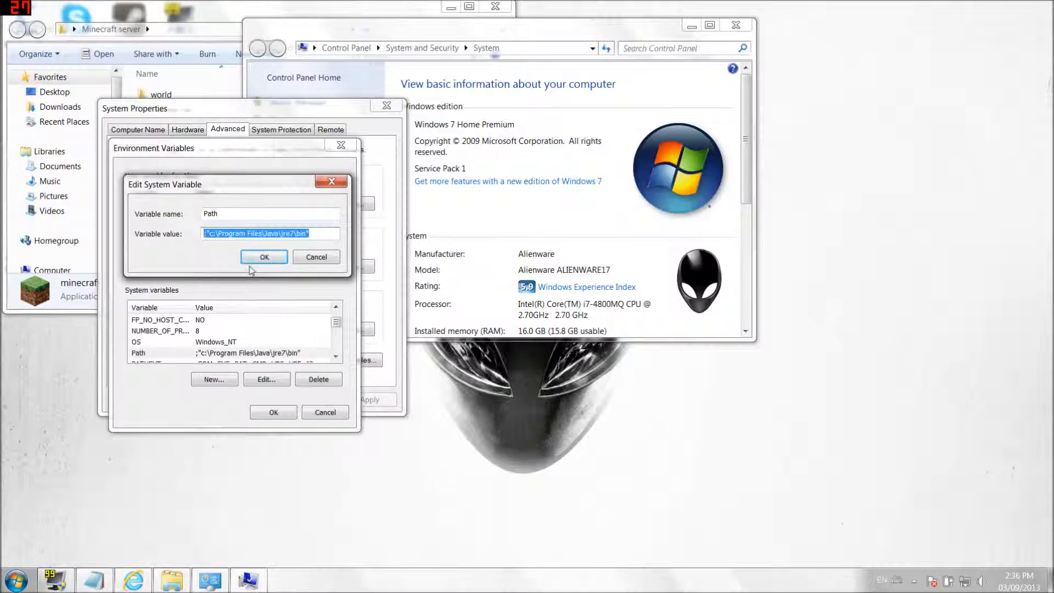
pyautogui.click(264, 257)
pyautogui.click(273, 412)
pyautogui.click(251, 399)
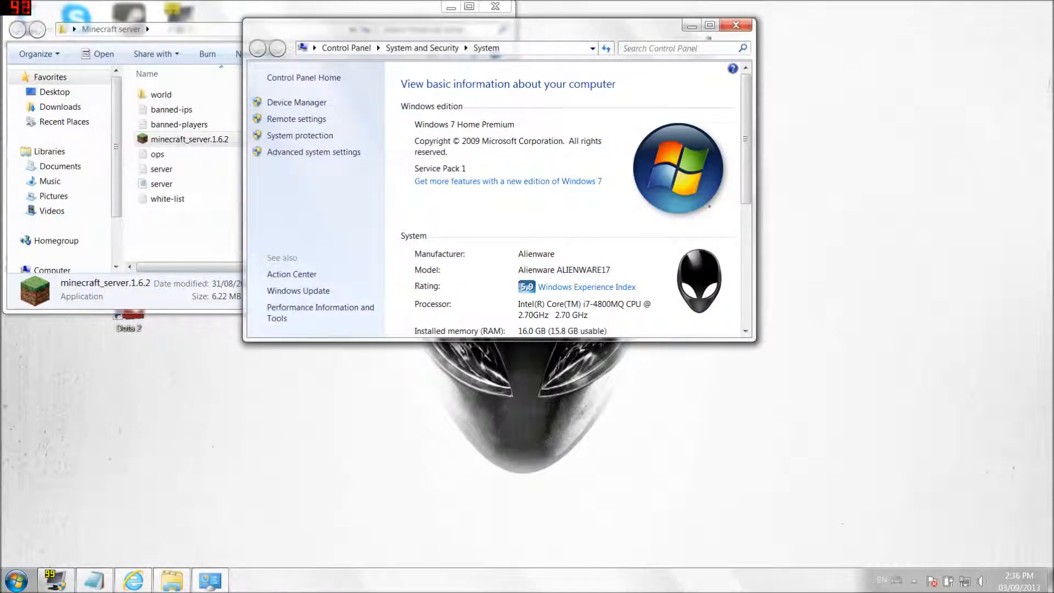
pyautogui.click(736, 25)
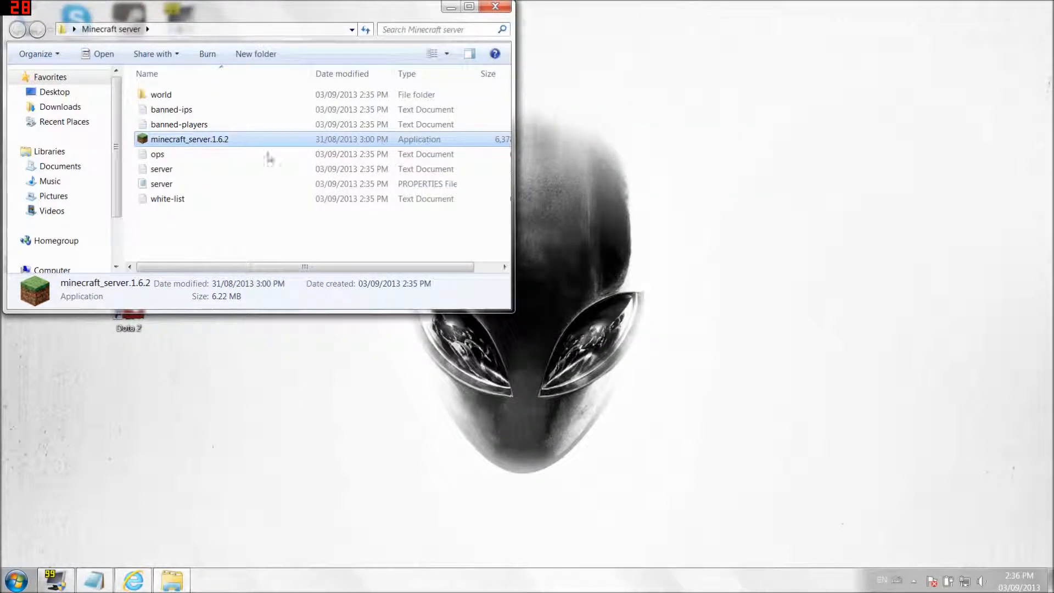
# - Create a new text document named 'run' in the Minecraft server folder
pyautogui.rightClick(247, 233)
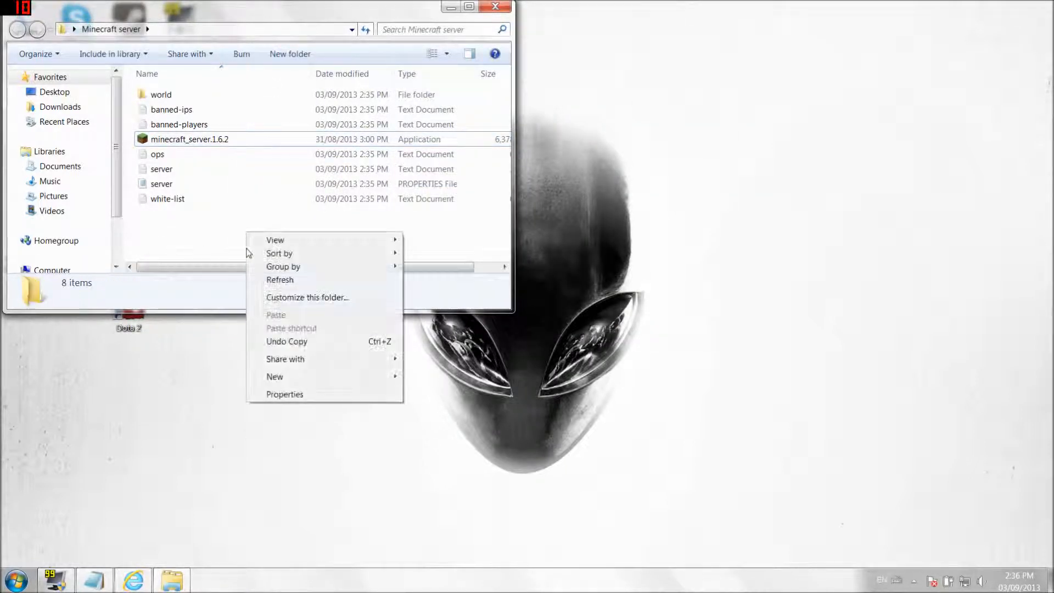
pyautogui.moveTo(285, 378)
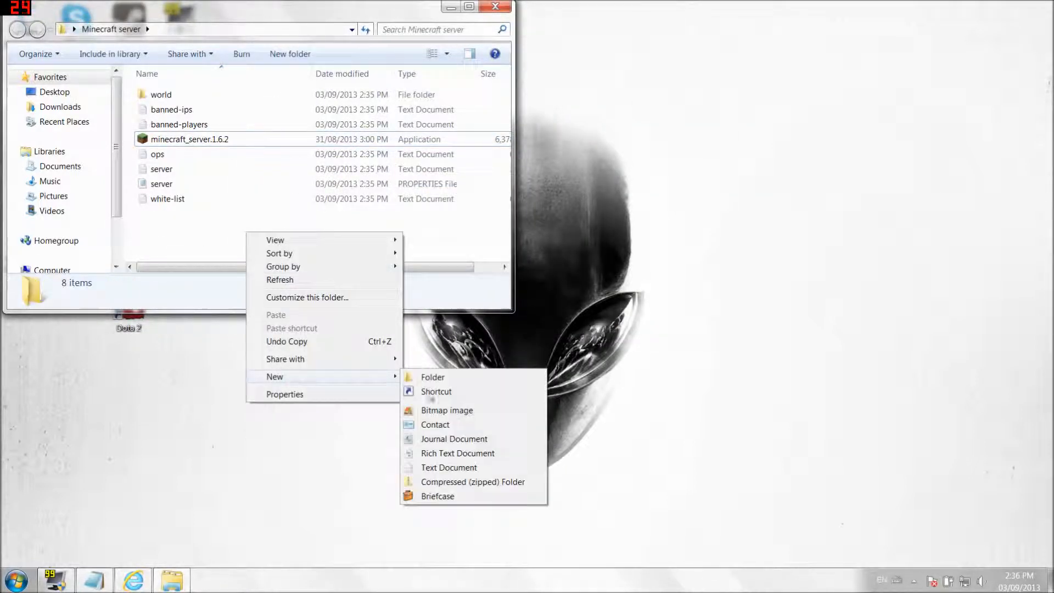
pyautogui.click(445, 466)
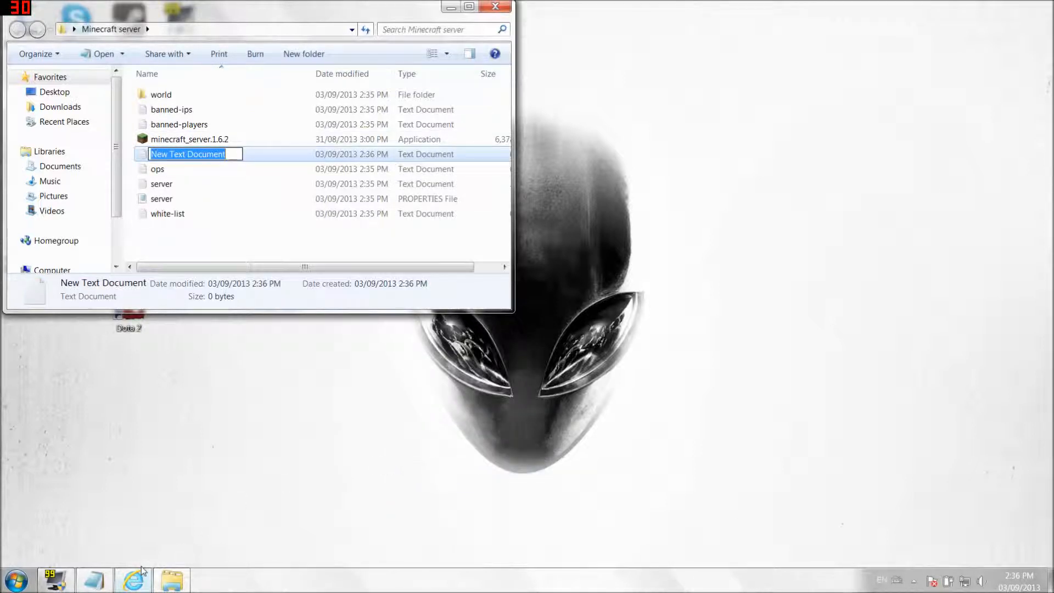
pyautogui.write('run')
pyautogui.click(238, 247)
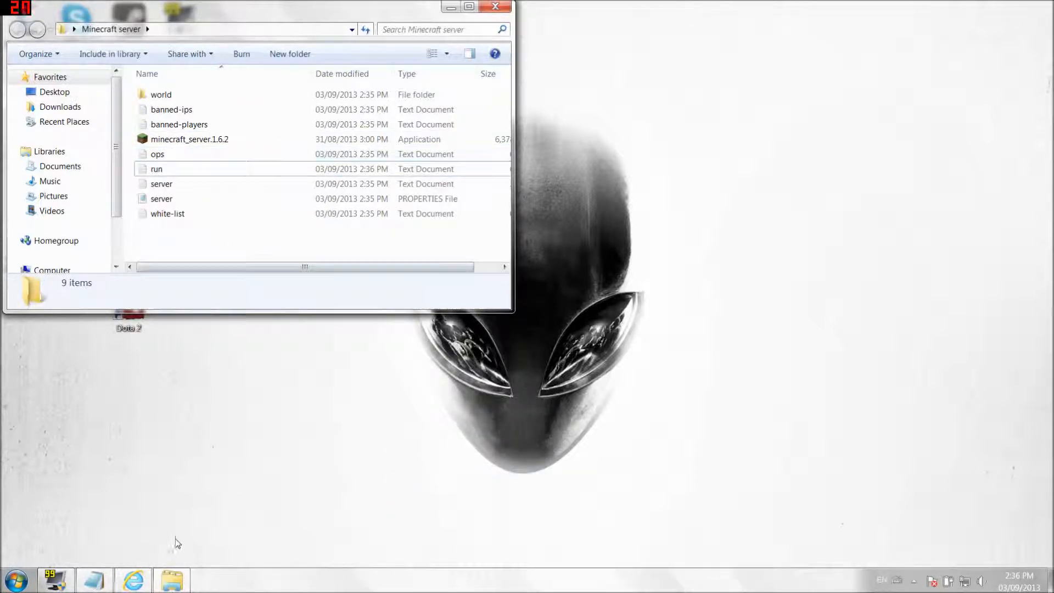
# - Return to the Notepad notes and select the javaw.exe launch command line
pyautogui.click(168, 585)
pyautogui.click(133, 580)
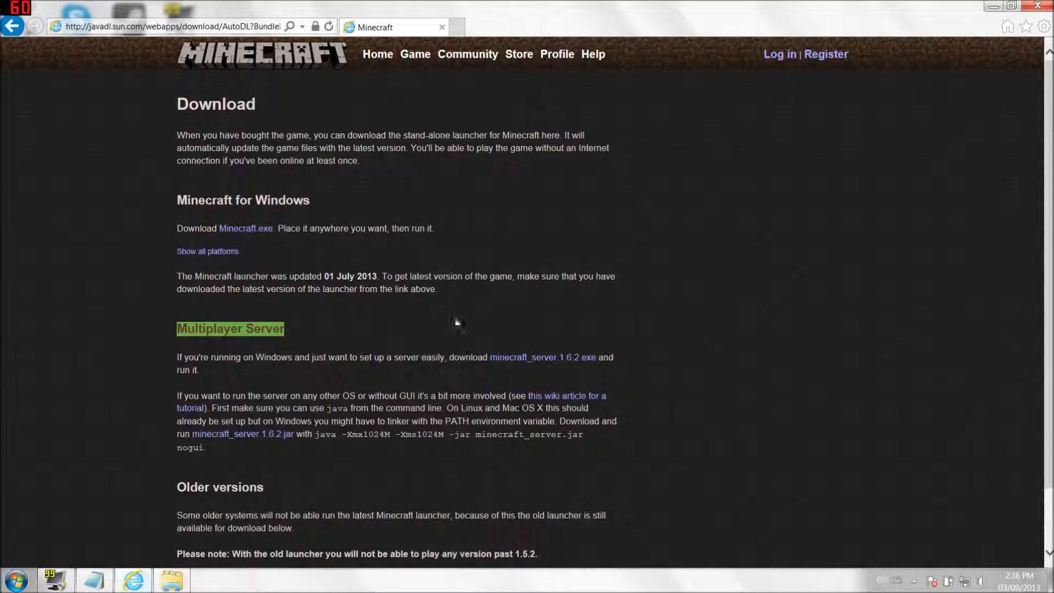
pyautogui.click(988, 10)
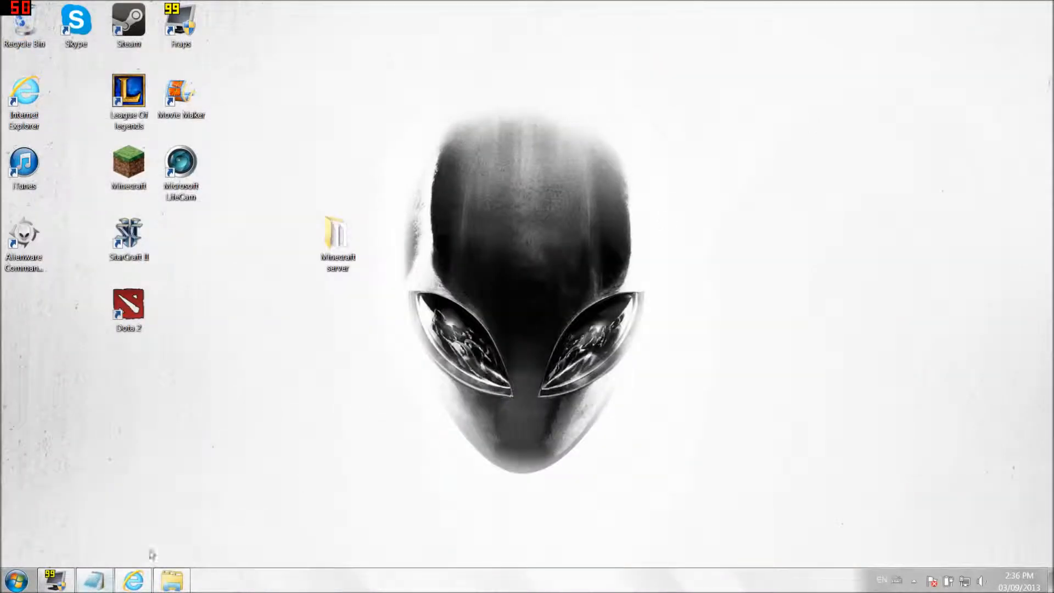
pyautogui.click(94, 580)
pyautogui.moveTo(356, 305); pyautogui.dragTo(831, 308)
# - Paste the copied javaw launch command into the empty run text file
pyautogui.rightClick(830, 308)
pyautogui.click(860, 351)
pyautogui.click(172, 580)
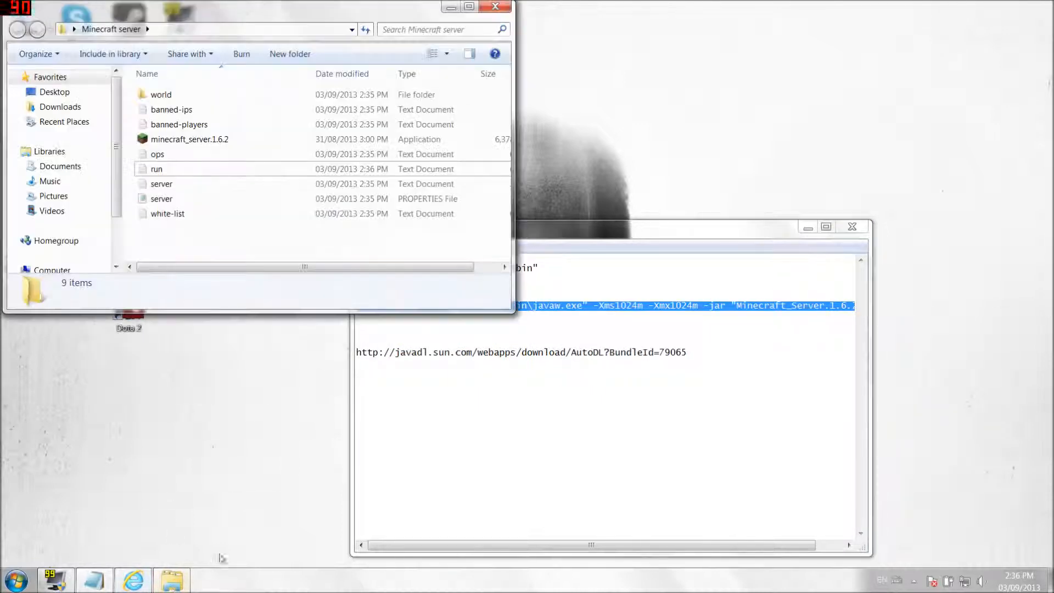
pyautogui.doubleClick(164, 170)
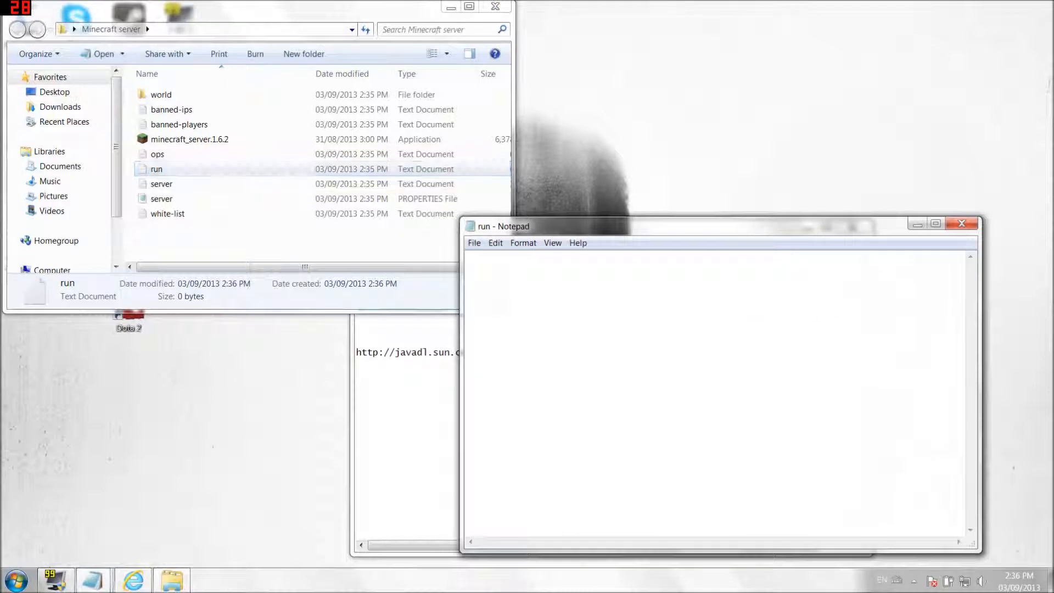
pyautogui.rightClick(493, 289)
pyautogui.click(523, 342)
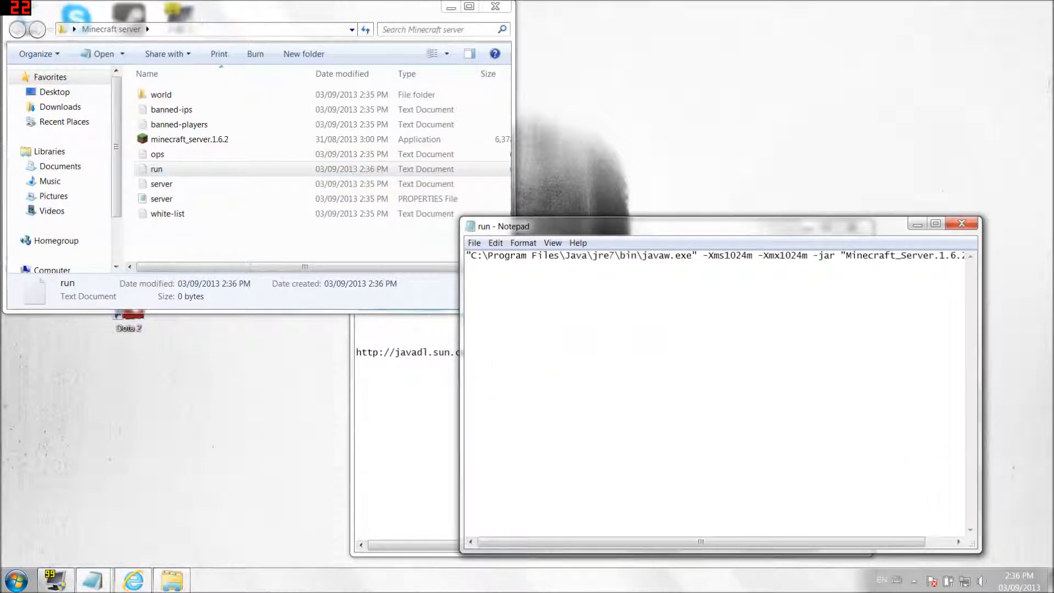
# - Correct the memory value in the command so it reads 1024m
pyautogui.moveTo(747, 255); pyautogui.dragTo(731, 256)
pyautogui.moveTo(802, 255); pyautogui.dragTo(786, 256)
pyautogui.moveTo(735, 256); pyautogui.dragTo(748, 255)
pyautogui.click(785, 255)
pyautogui.press('BackSpace')
pyautogui.write('1')
# - Save the file as run.bat with file type All Files
pyautogui.click(474, 242)
pyautogui.click(489, 299)
pyautogui.press('End')
pyautogui.write('.bat')
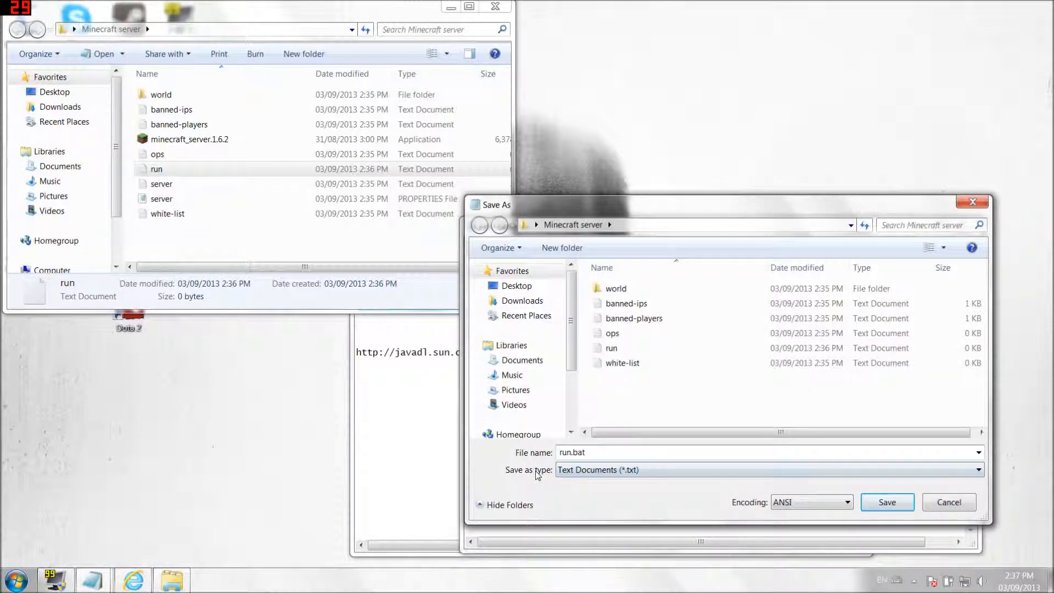
pyautogui.click(591, 475)
pyautogui.click(594, 494)
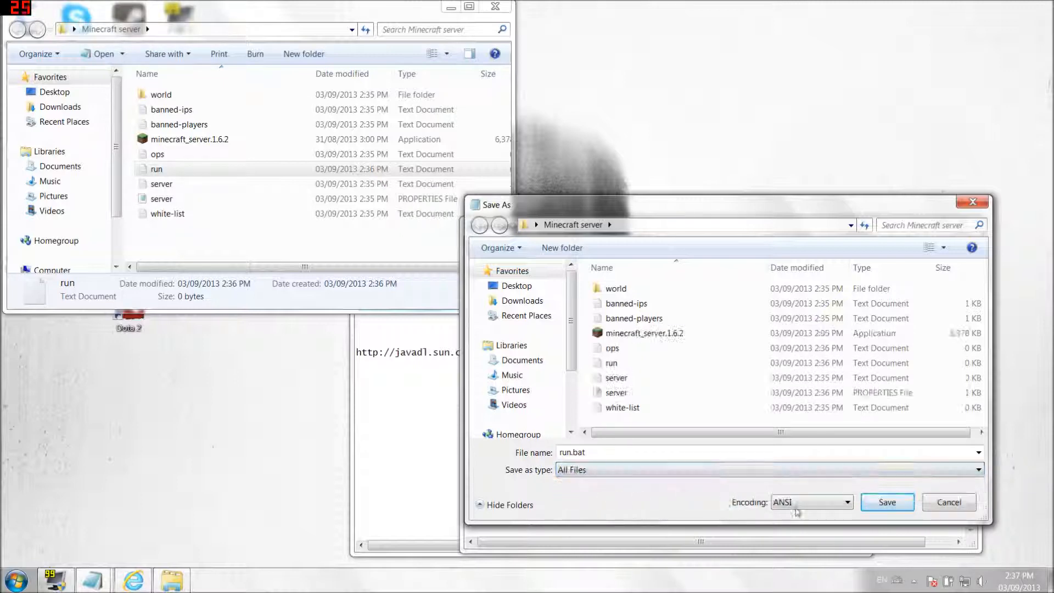
pyautogui.click(881, 503)
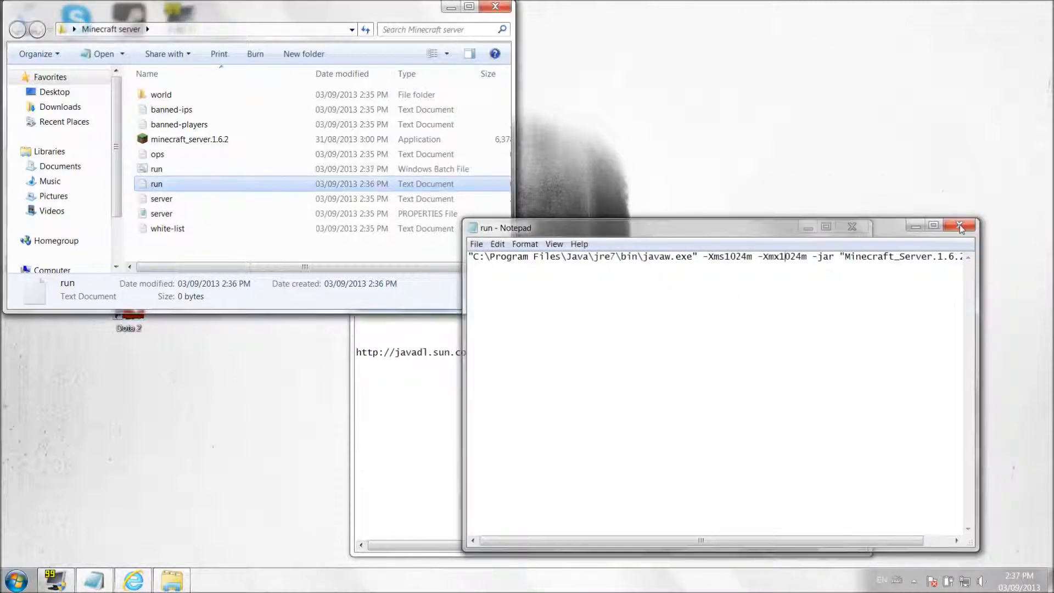
# - Close the run editor, start the server from run.bat, stop it, and close the notes
pyautogui.click(959, 226)
pyautogui.click(157, 171)
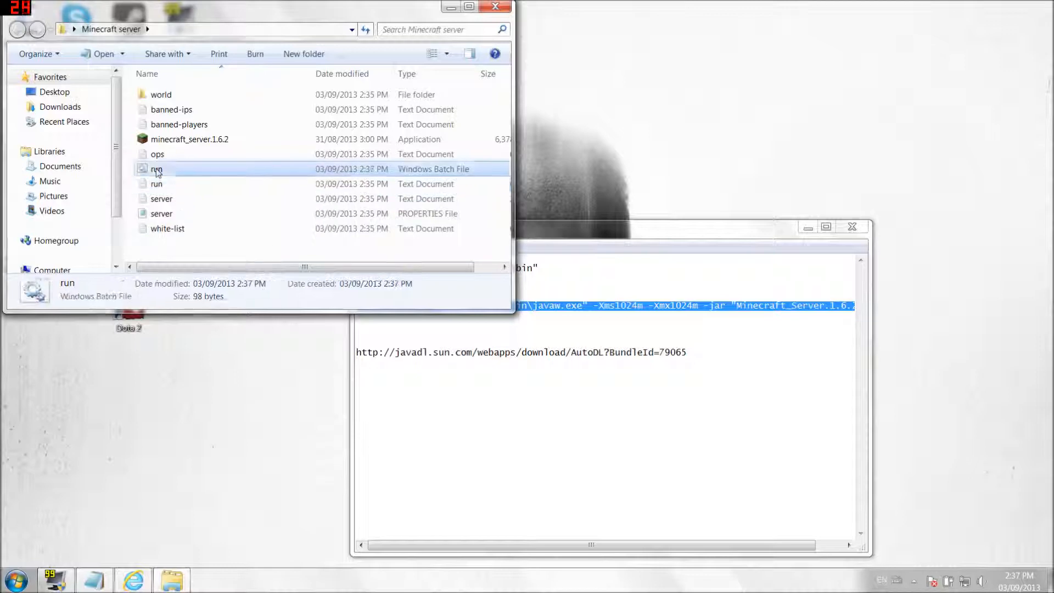
pyautogui.doubleClick(157, 170)
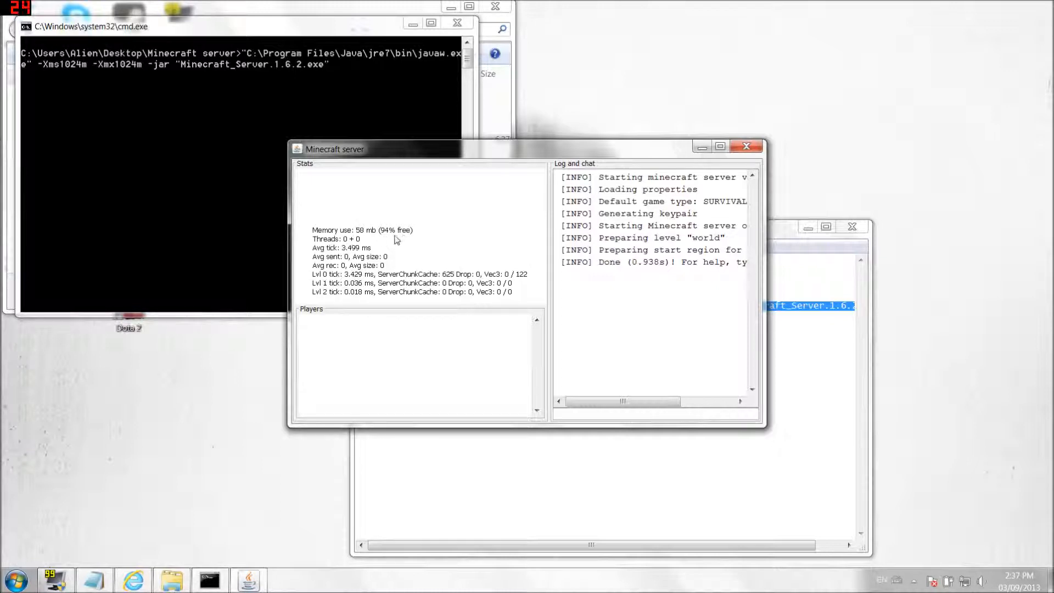
pyautogui.click(558, 413)
pyautogui.write('stop')
pyautogui.press('Return')
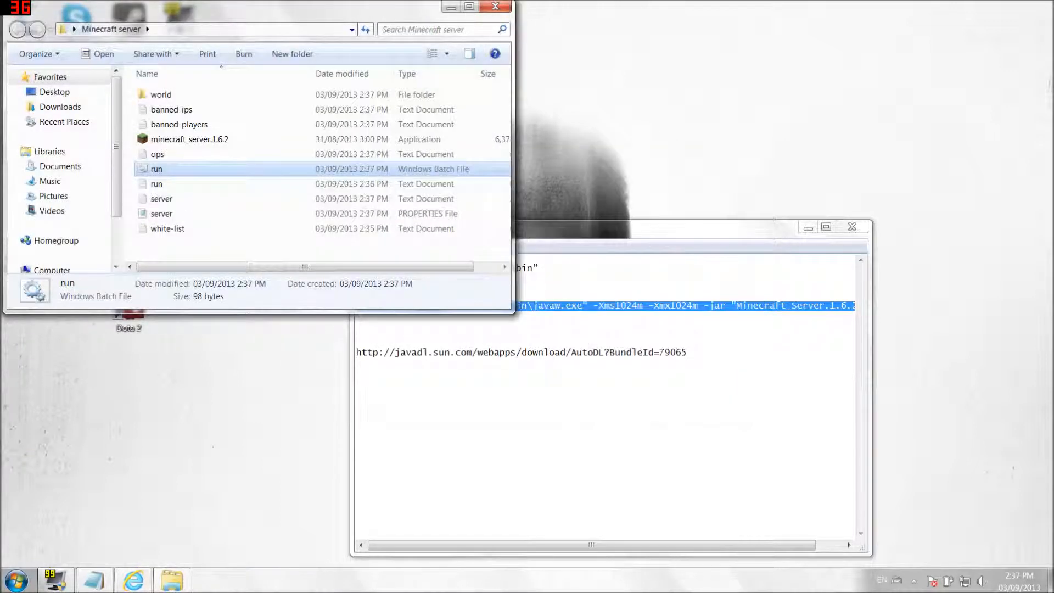
pyautogui.click(838, 232)
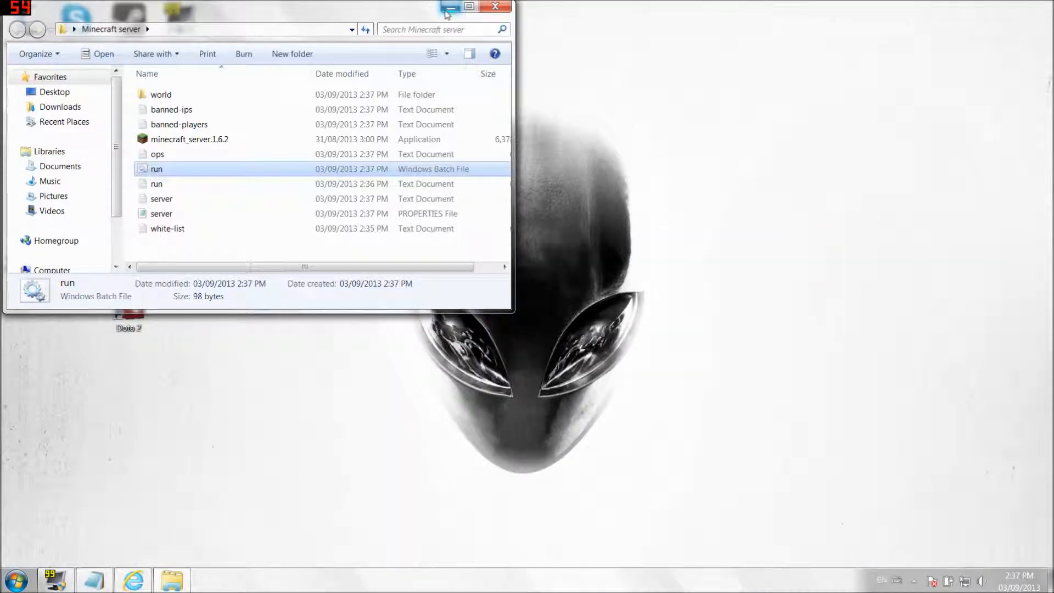
# - Open a Command Prompt as administrator by searching for cmd
pyautogui.press('super')
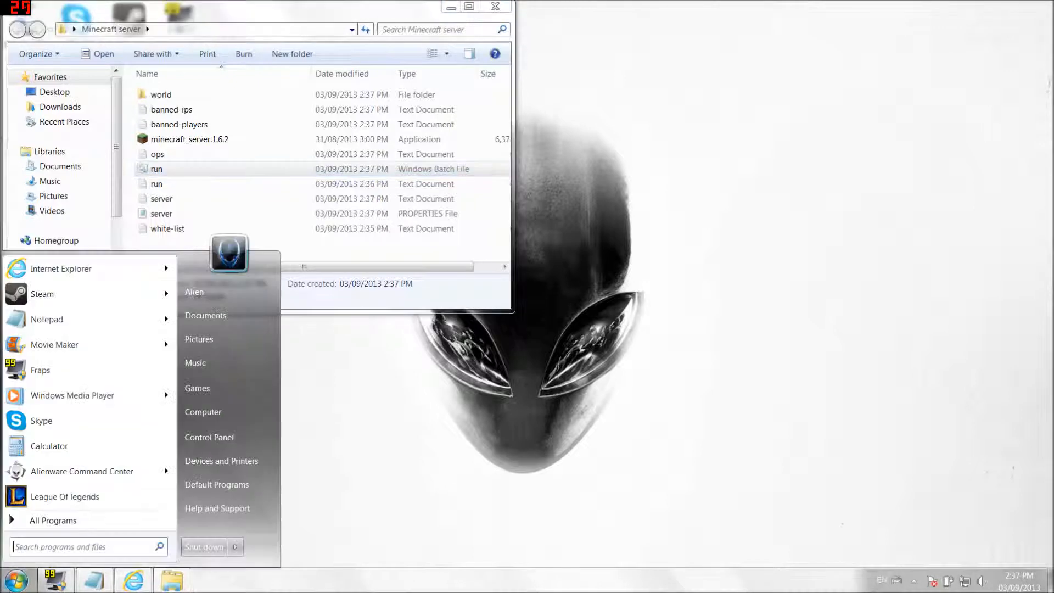
pyautogui.click(35, 548)
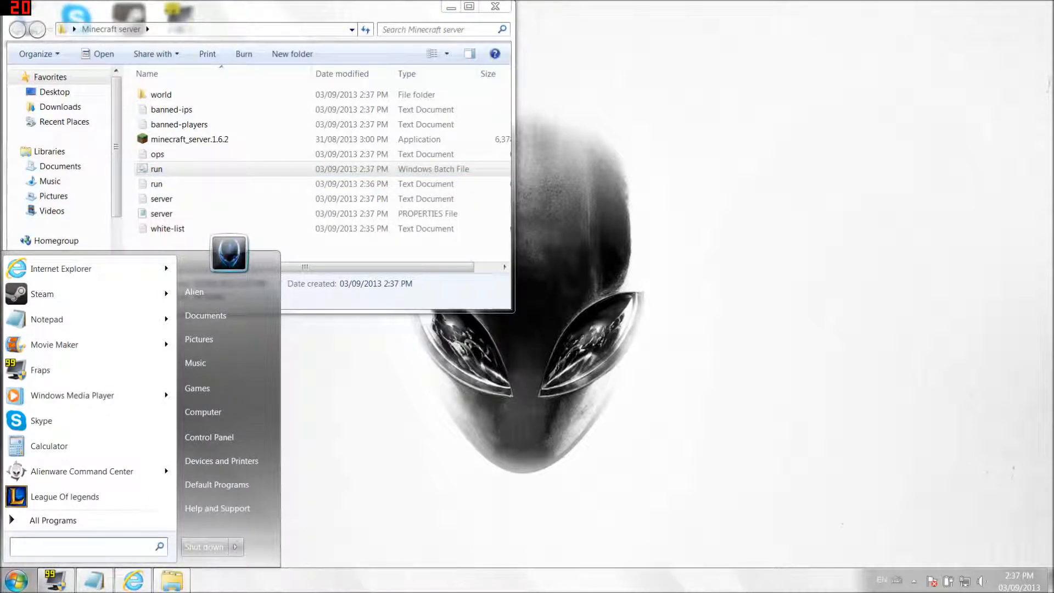
pyautogui.write('cmd')
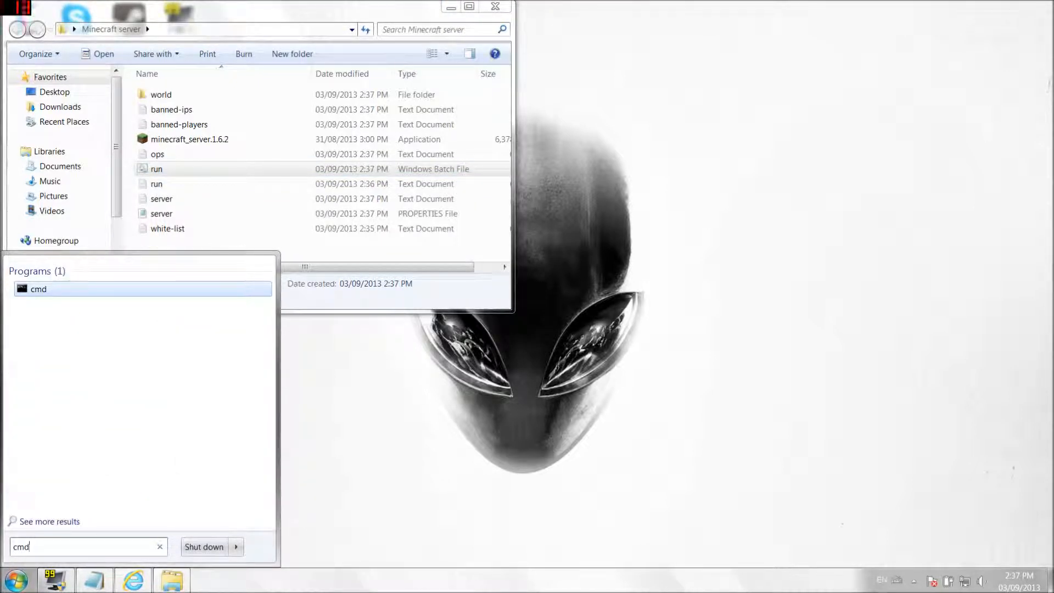
pyautogui.rightClick(38, 291)
pyautogui.press('Return')
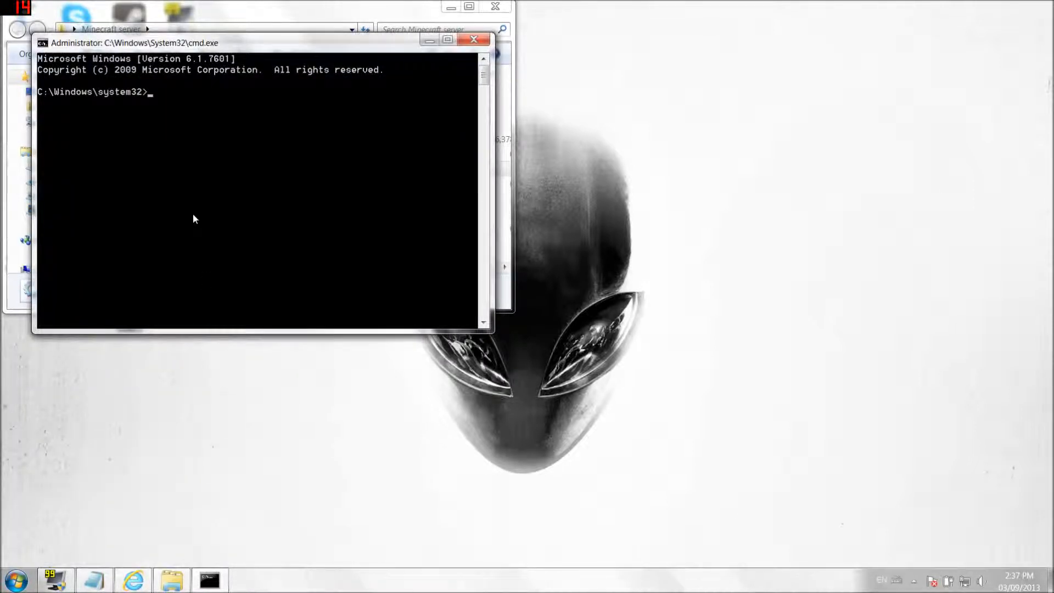
# - Run ipconfig to list the network configuration and find the 192.168.0.1 default gateway
pyautogui.write('ipconfig')
pyautogui.press('Return')
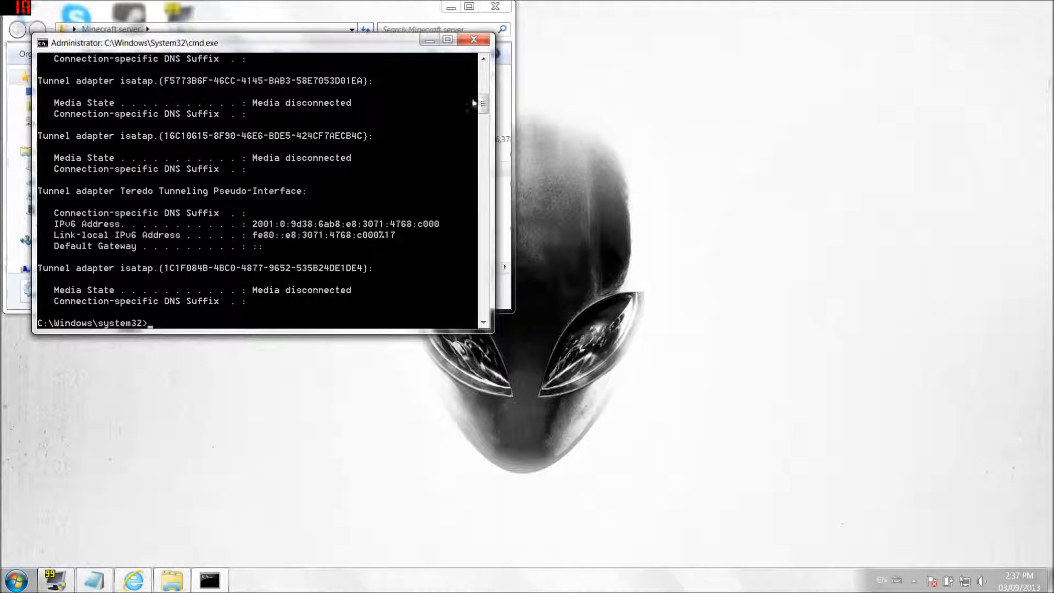
pyautogui.click(484, 60)
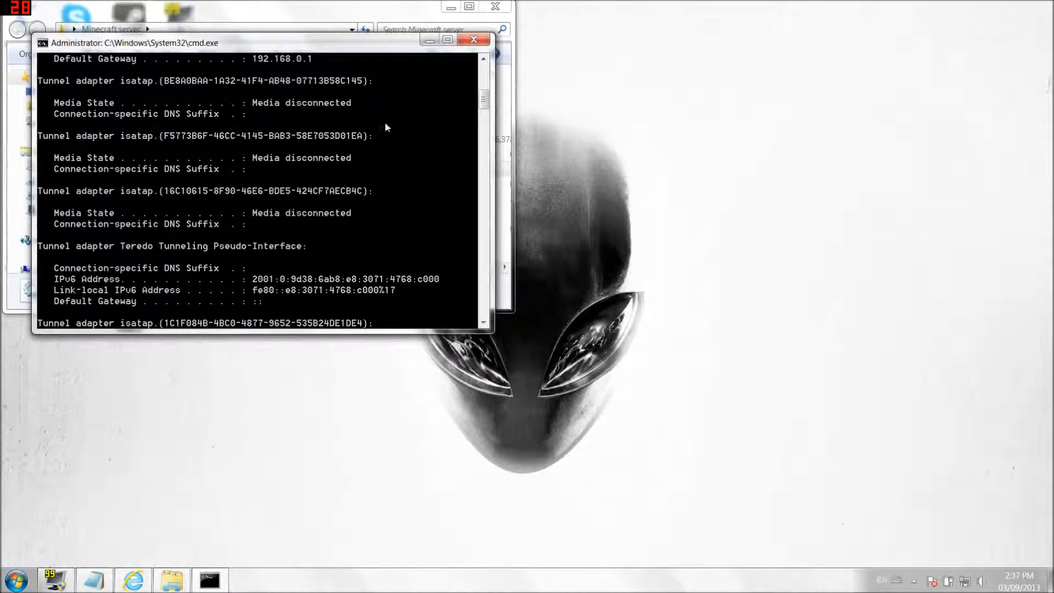
# - Snap the browser to the right half and load the router page at 192.168.0.1
pyautogui.click(134, 580)
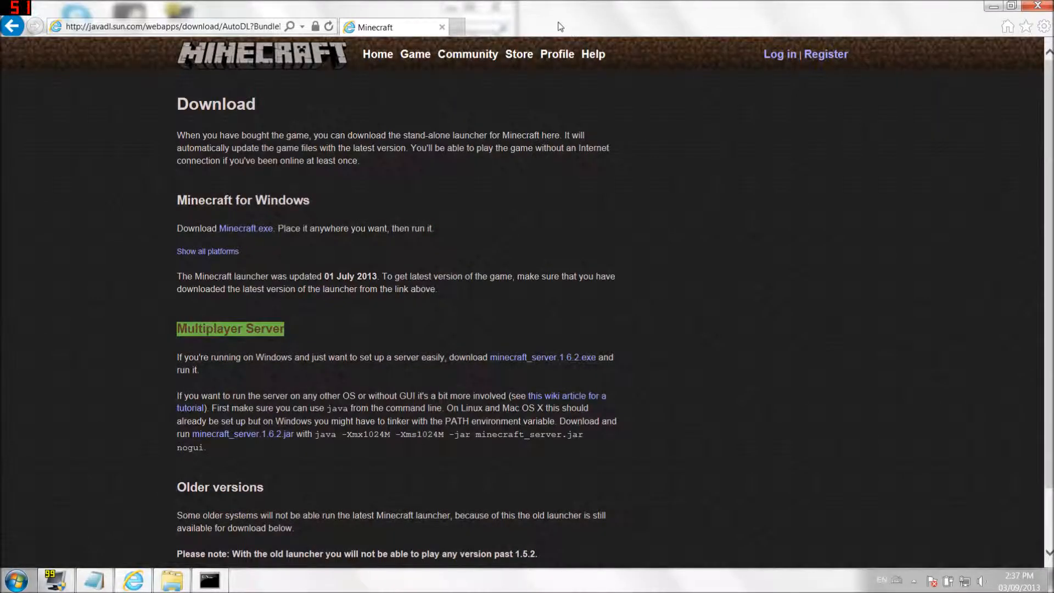
pyautogui.press('super+Right')
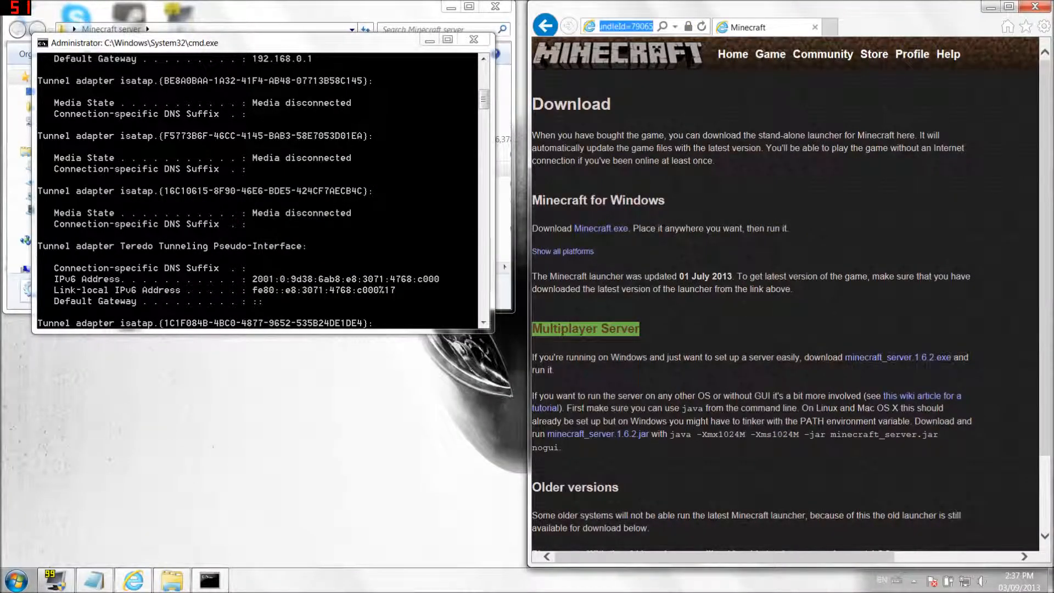
pyautogui.write('192.168.0.1')
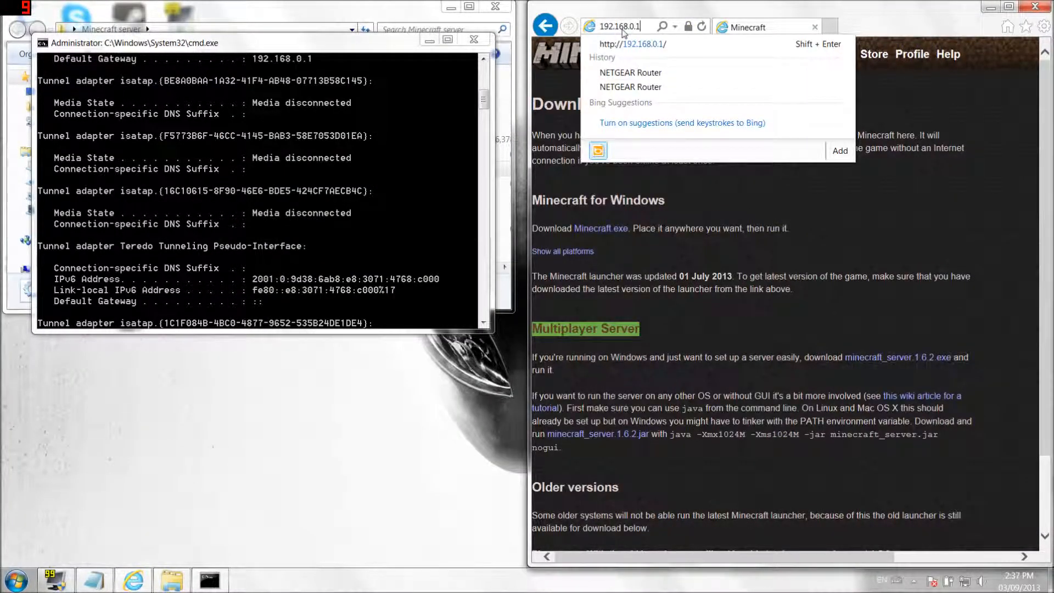
pyautogui.press('Return')
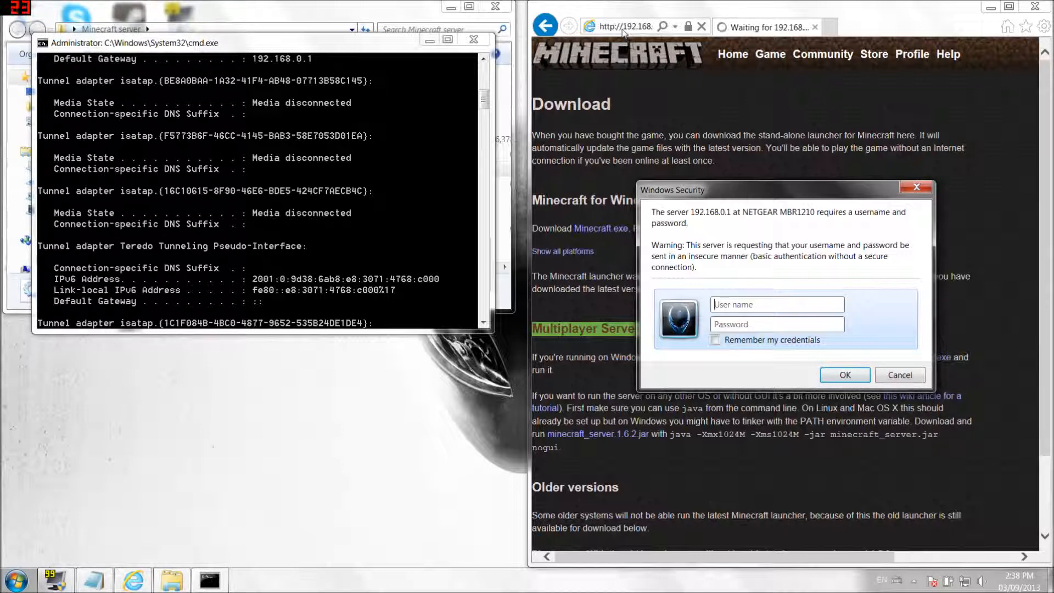
# - Sign in to the NETGEAR router with the admin username and password
pyautogui.write('admin')
pyautogui.press('Tab')
pyautogui.write('password')
pyautogui.press('Return')
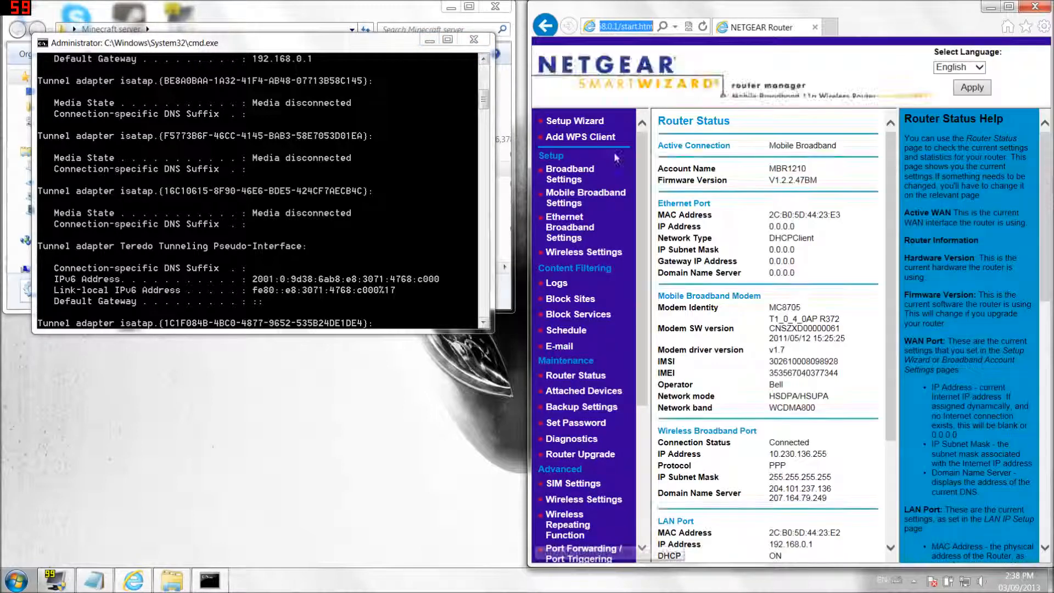
# - Maximize the router page, go to Port Forwarding, and start a custom service
pyautogui.click(1009, 6)
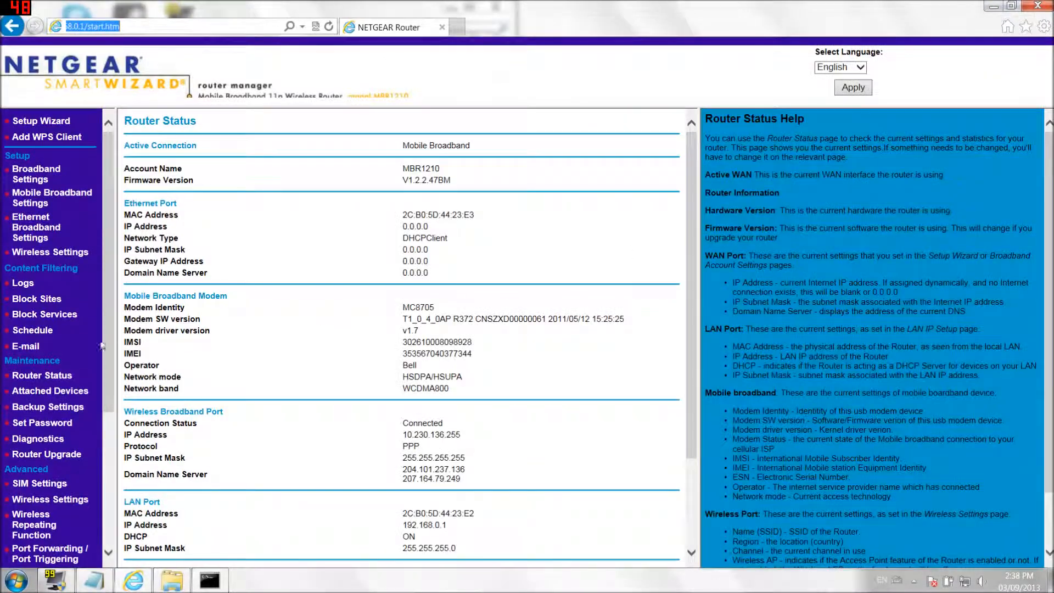
pyautogui.moveTo(112, 344); pyautogui.dragTo(111, 391)
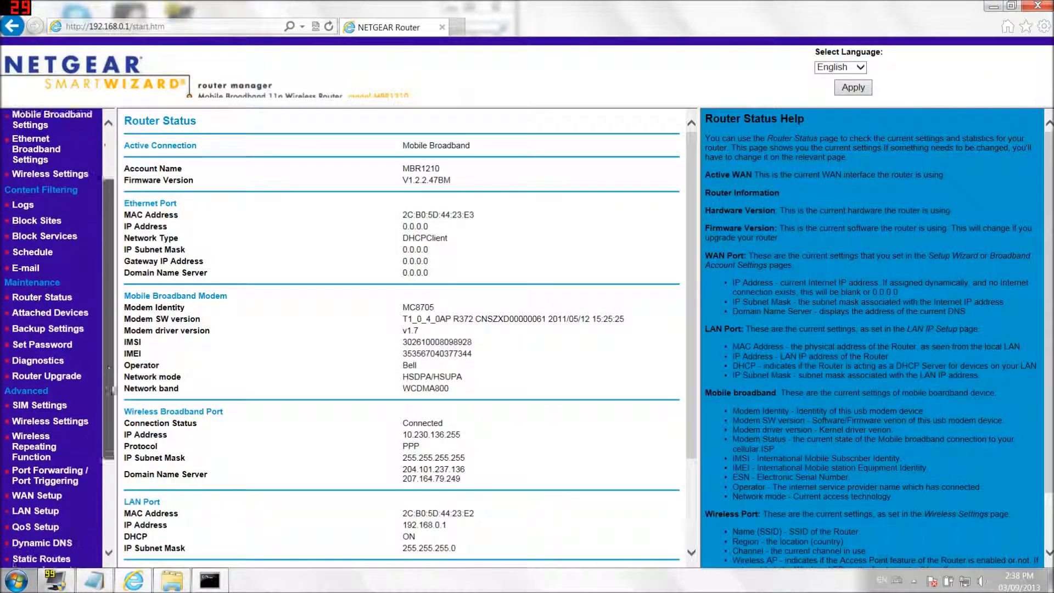
pyautogui.scroll(-3, 61, 402)
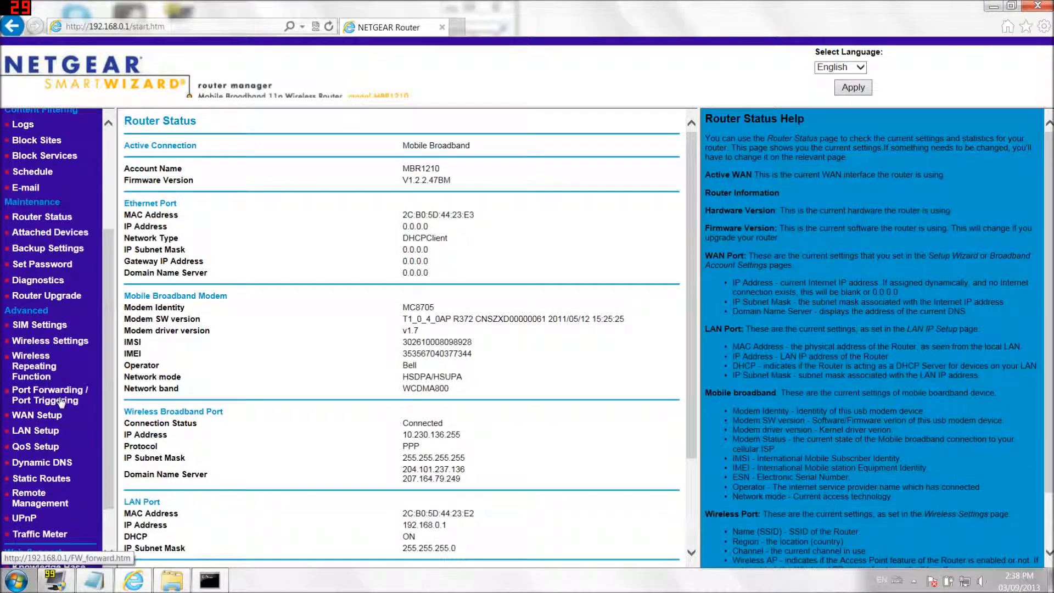
pyautogui.click(61, 402)
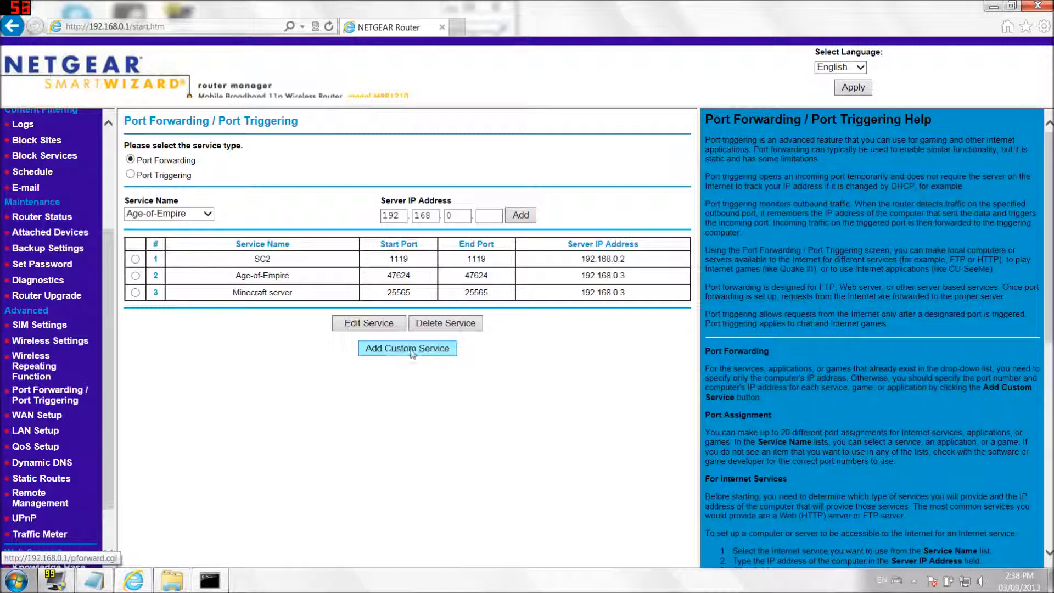
pyautogui.click(383, 353)
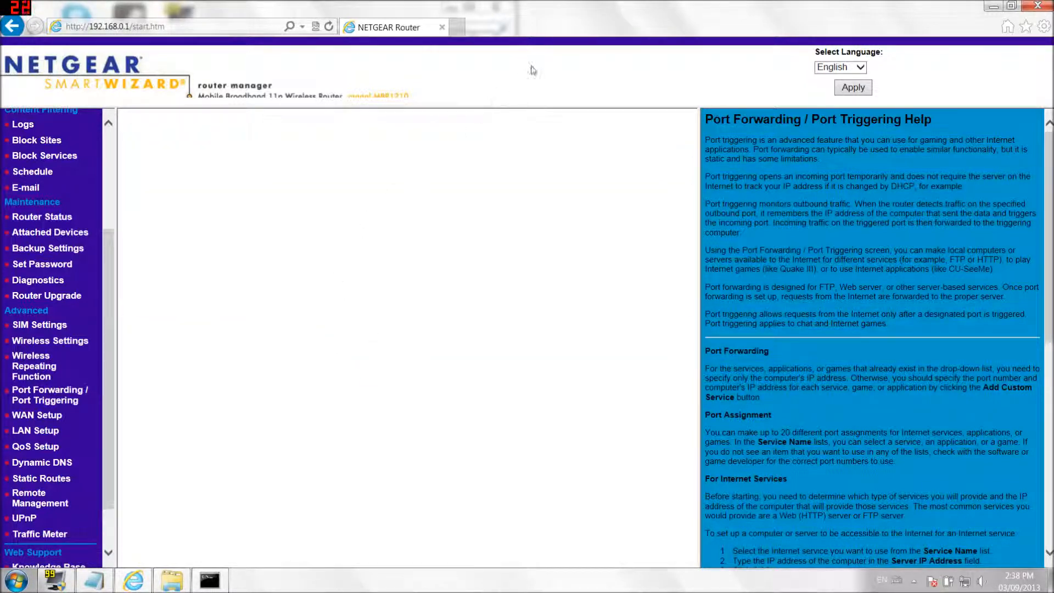
# - Enter a Minecraft server service name and keep TCP/UDP as the service type
pyautogui.moveTo(543, 29); pyautogui.dragTo(1053, 33)
pyautogui.click(735, 147)
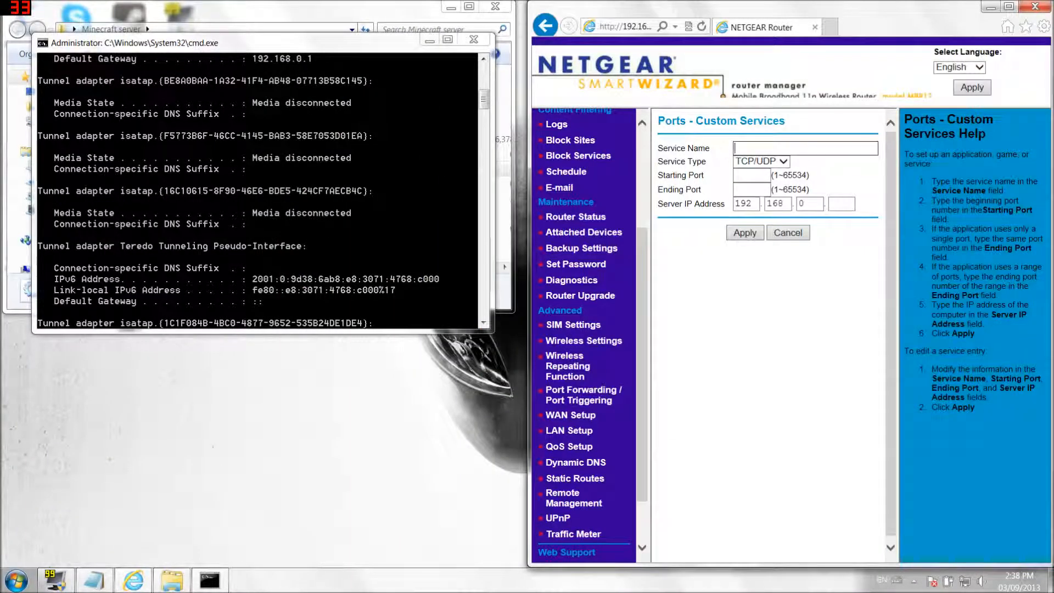
pyautogui.write('minecraft server smoothertheny')
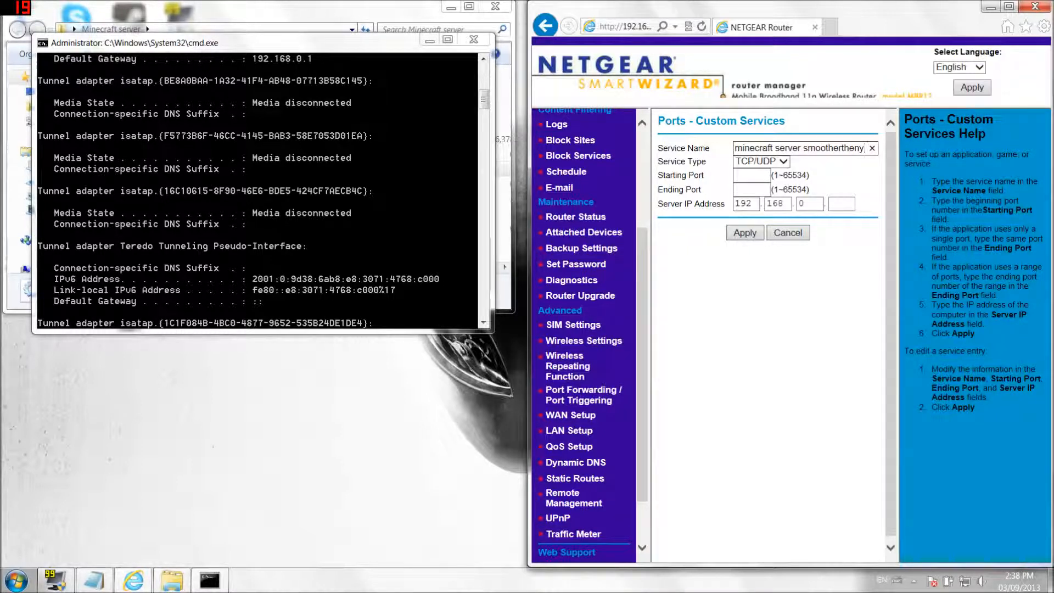
pyautogui.press('BackSpace')
pyautogui.write('U')
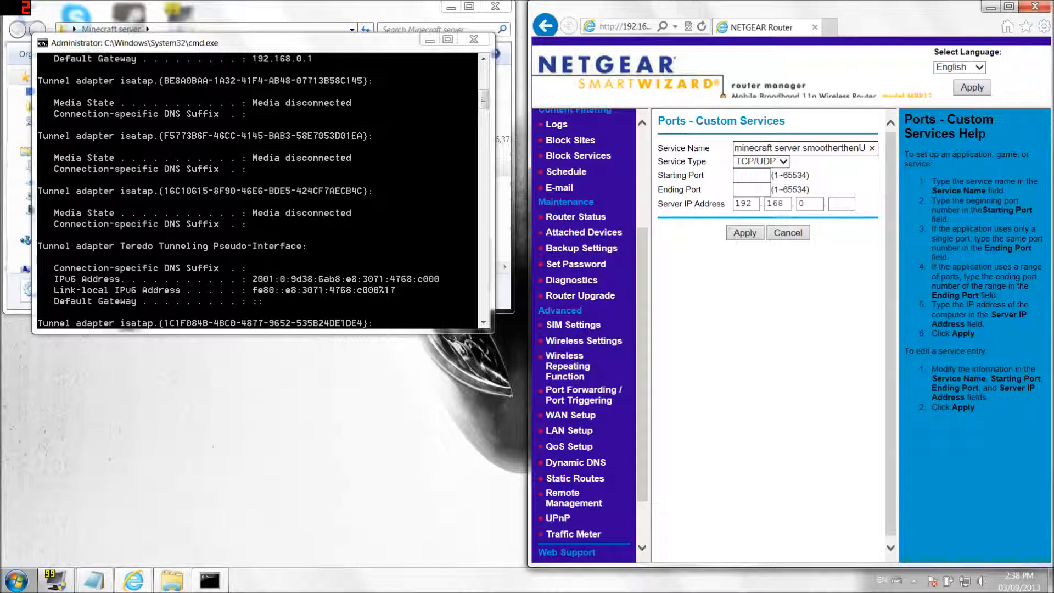
pyautogui.click(782, 161)
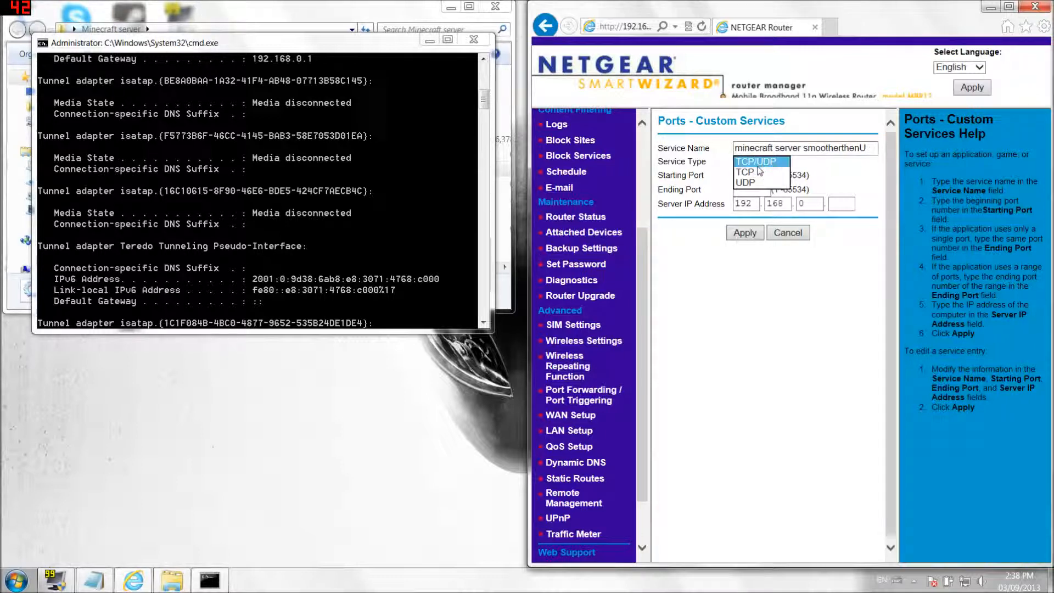
pyautogui.click(760, 164)
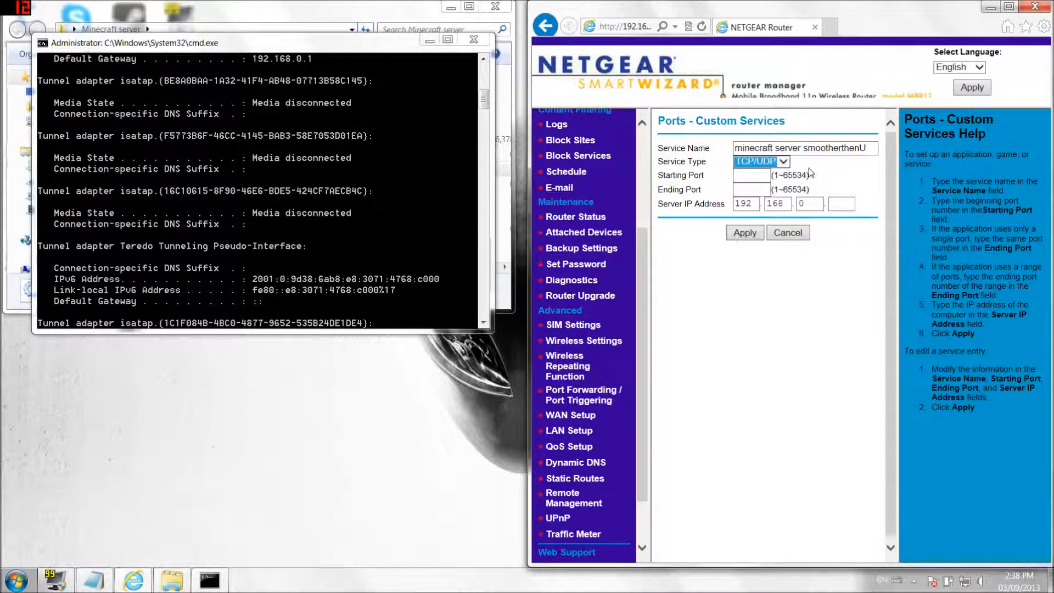
pyautogui.press('Tab')
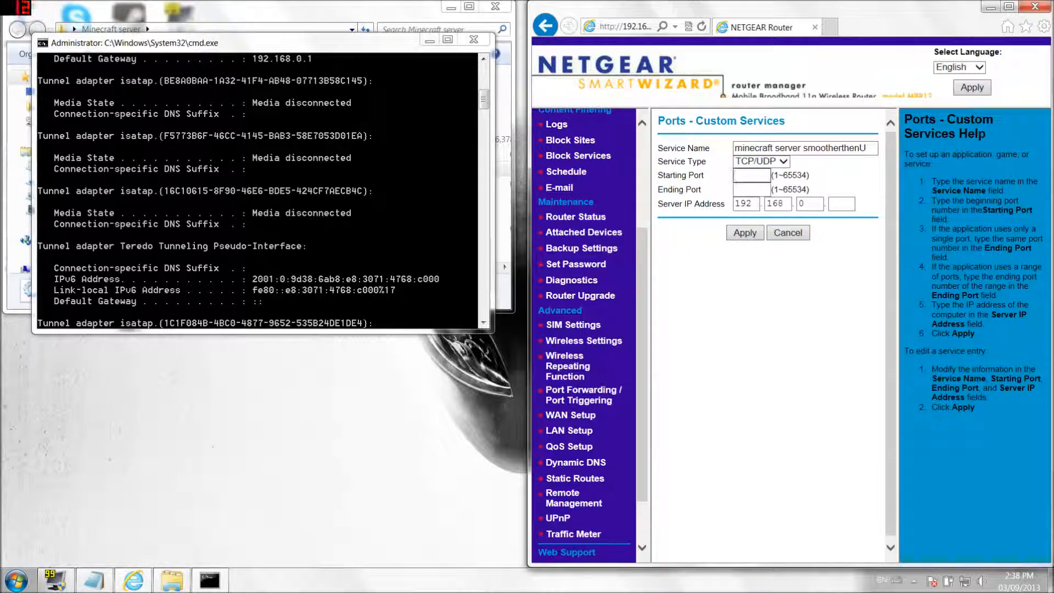
pyautogui.moveTo(409, 43); pyautogui.dragTo(400, 341)
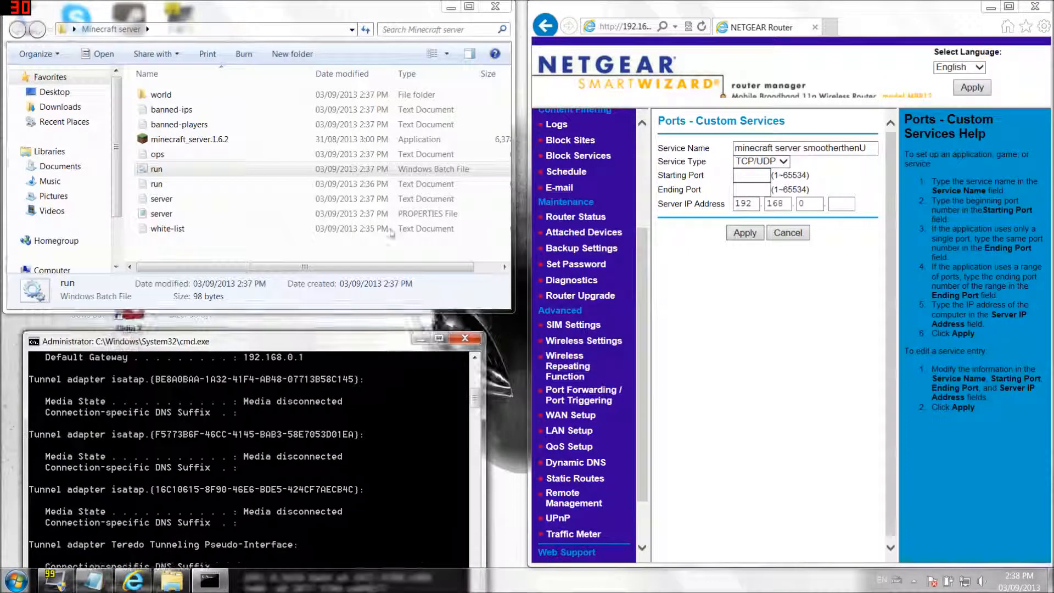
# - Read server-port 25565 from server.properties and enter 25565 as the starting port
pyautogui.click(316, 34)
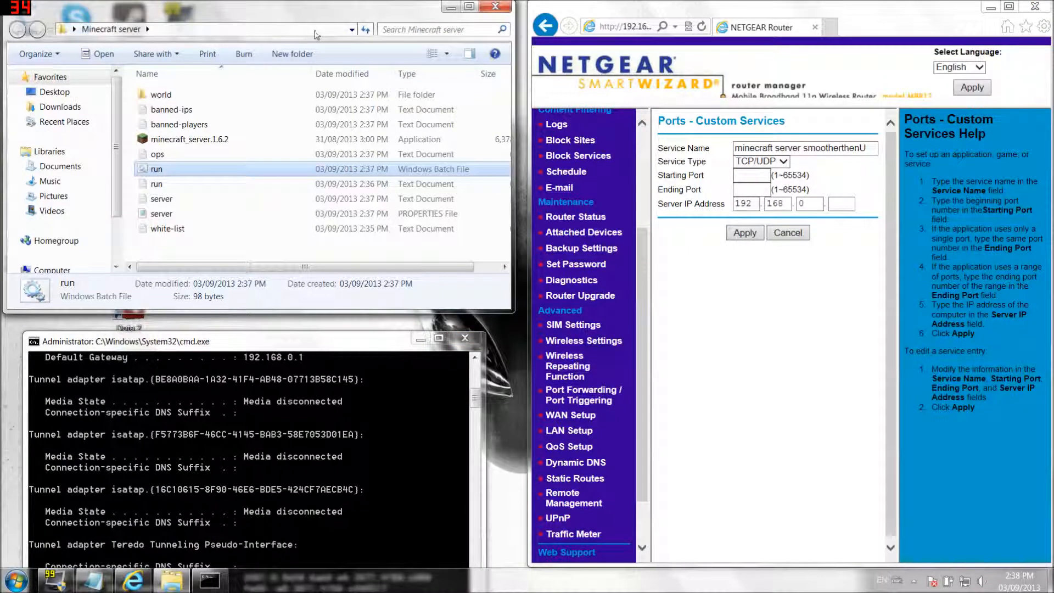
pyautogui.doubleClick(166, 216)
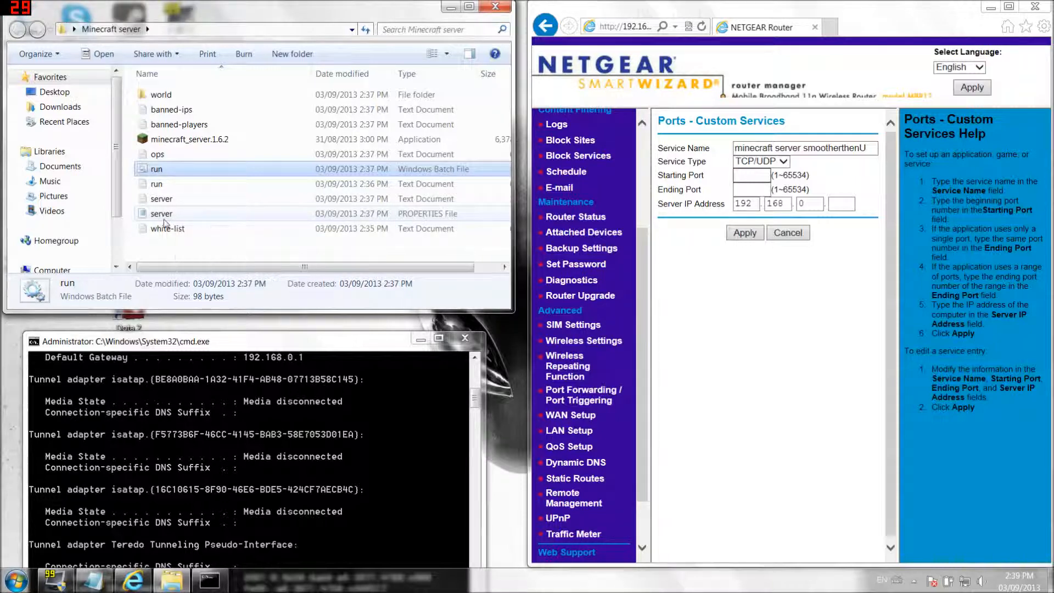
pyautogui.moveTo(576, 235); pyautogui.dragTo(129, 86)
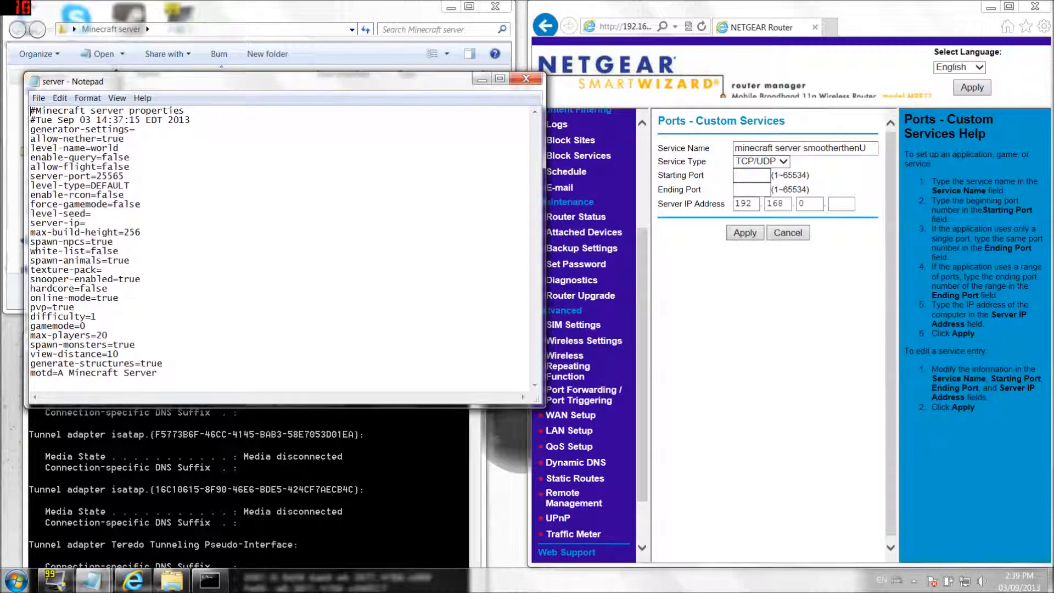
pyautogui.moveTo(125, 176); pyautogui.dragTo(102, 176)
pyautogui.click(751, 176)
pyautogui.write('25565')
pyautogui.press('Tab')
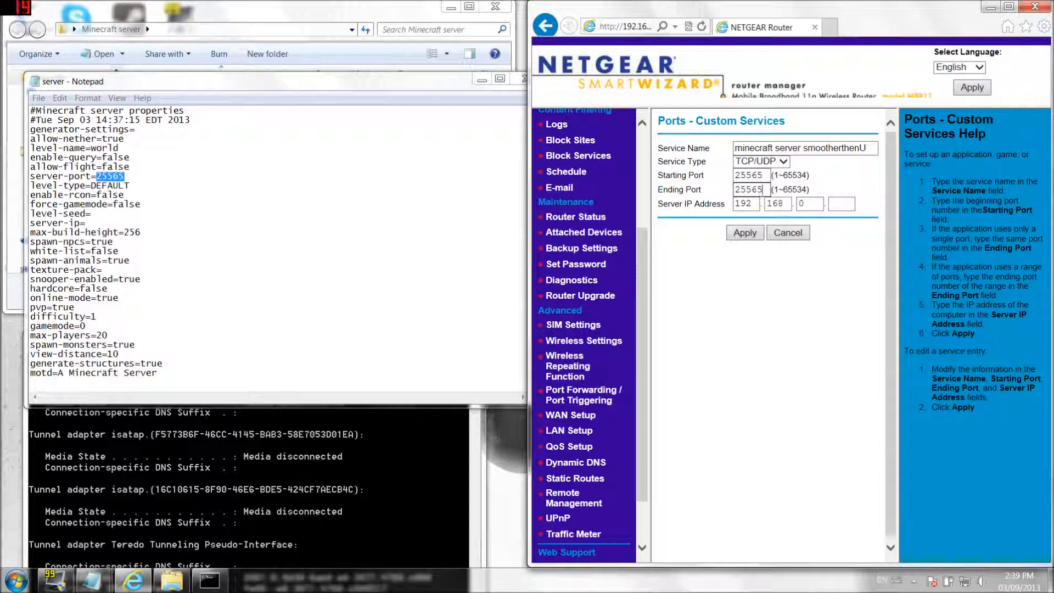
# - Save and close server.properties and rearrange the Minecraft server folder window
pyautogui.click(124, 176)
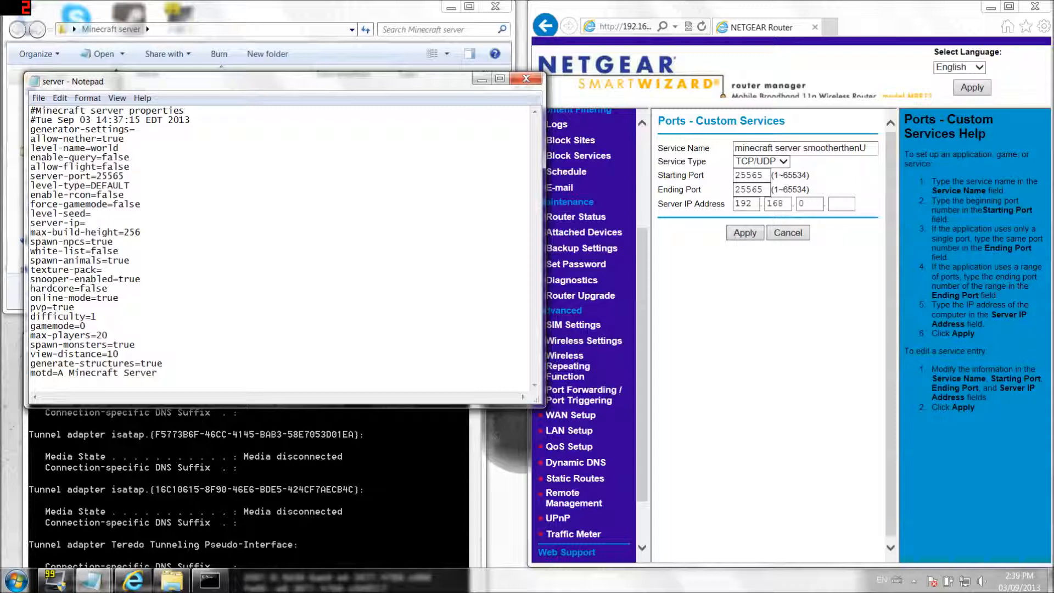
pyautogui.click(526, 79)
pyautogui.click(508, 306)
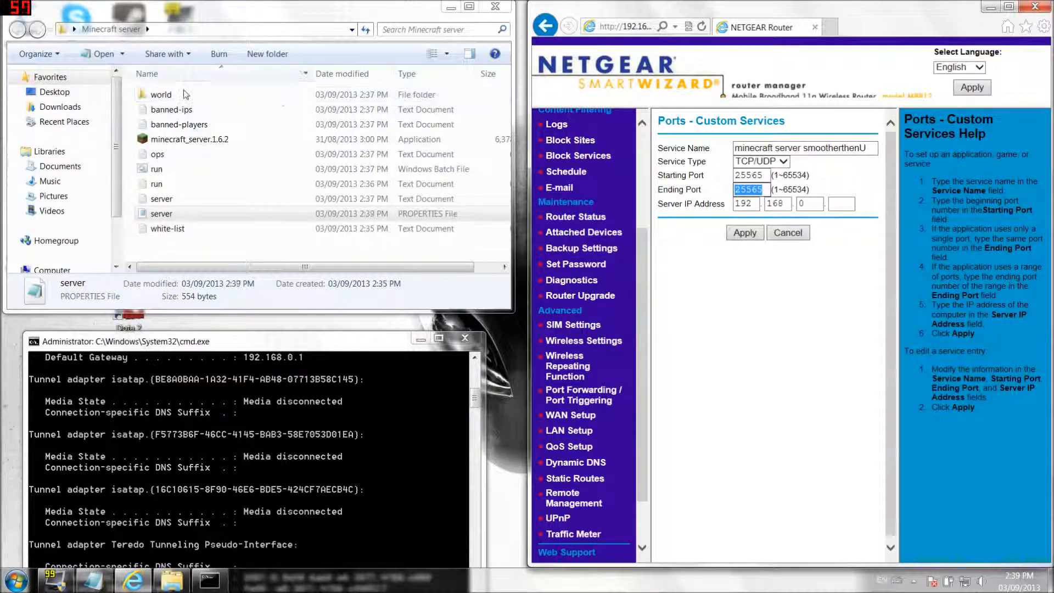
pyautogui.moveTo(274, 17); pyautogui.dragTo(260, 311)
pyautogui.moveTo(336, 237); pyautogui.dragTo(235, 27)
pyautogui.moveTo(270, 341); pyautogui.dragTo(315, 99)
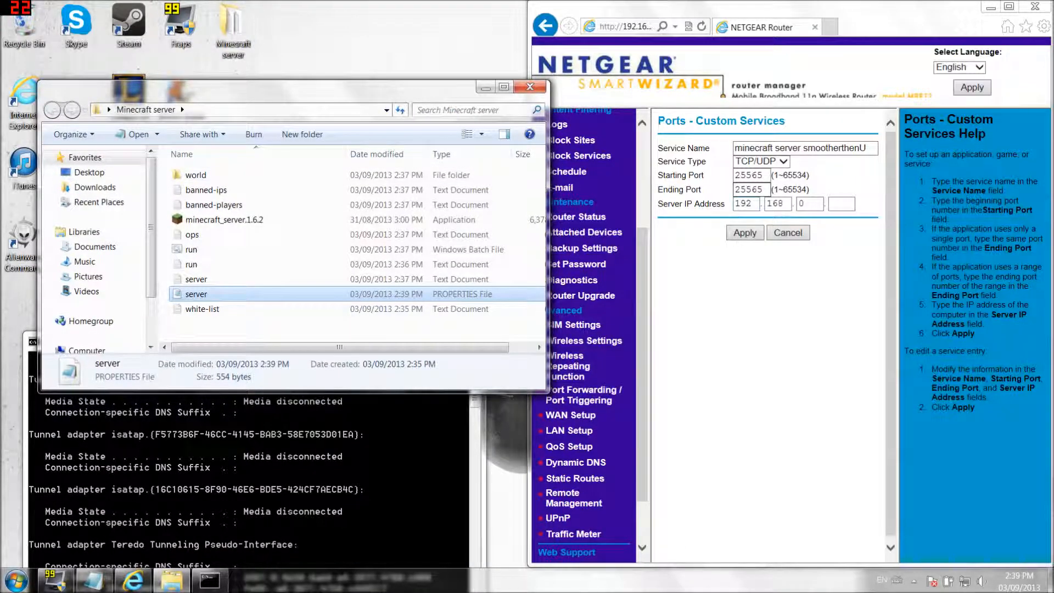
# - Check the IPv4 address in ipconfig and set the server IP to 192.168.0.3
pyautogui.click(476, 408)
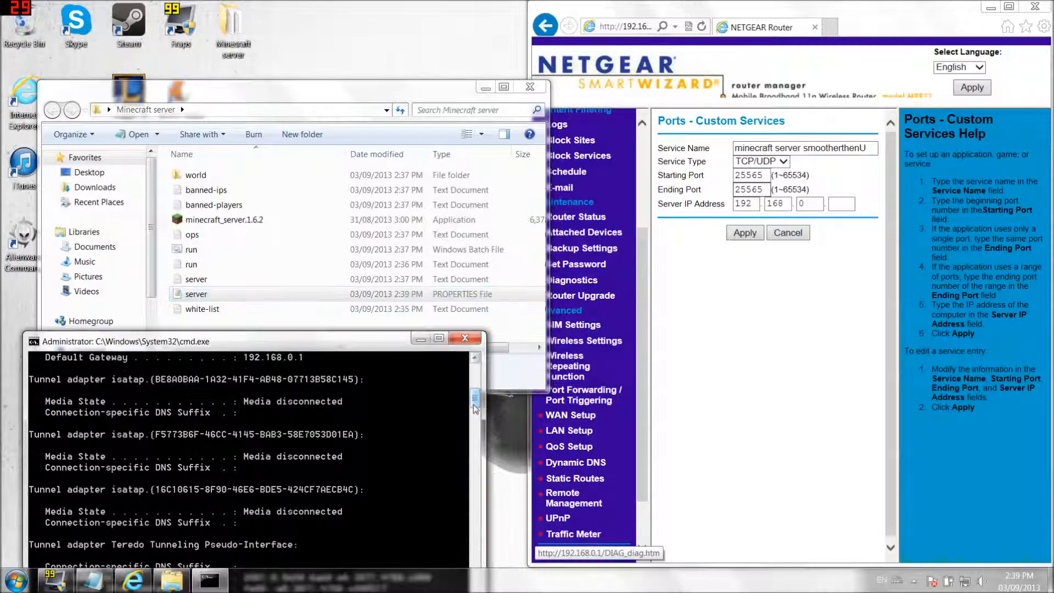
pyautogui.click(475, 358)
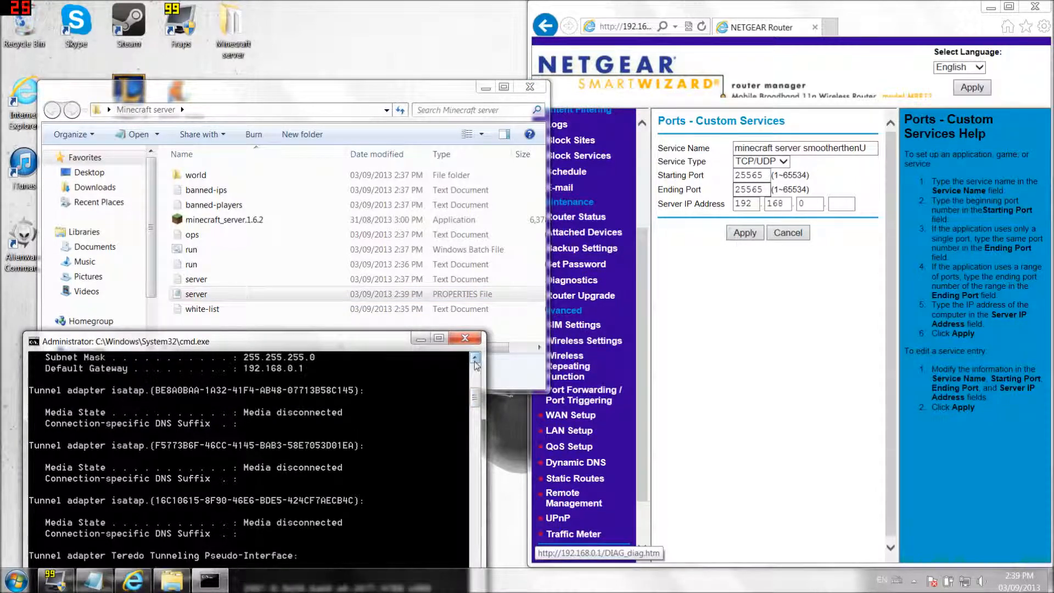
pyautogui.click(475, 358)
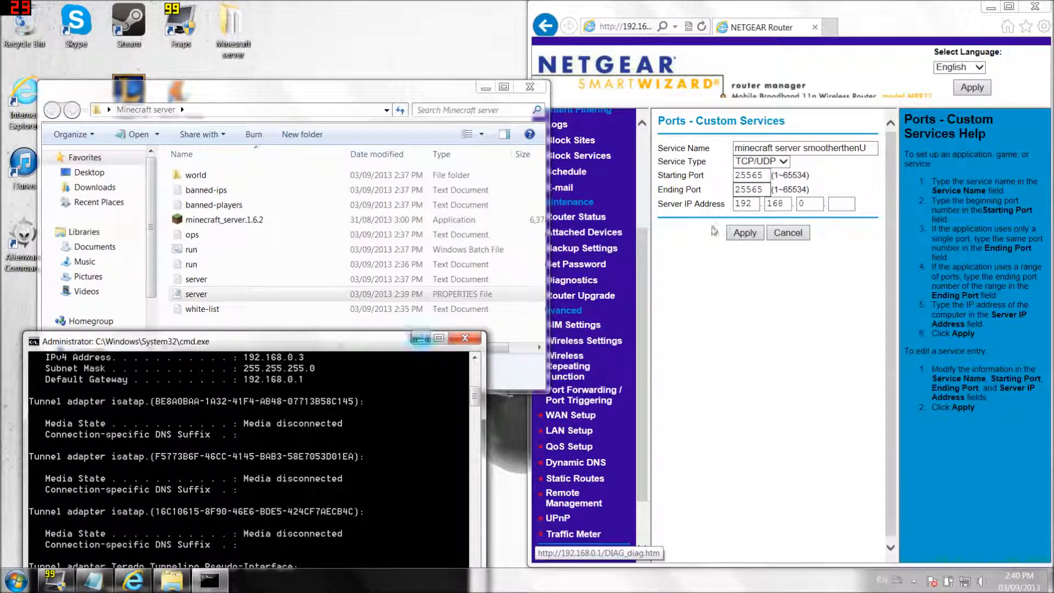
pyautogui.click(840, 203)
pyautogui.write('3')
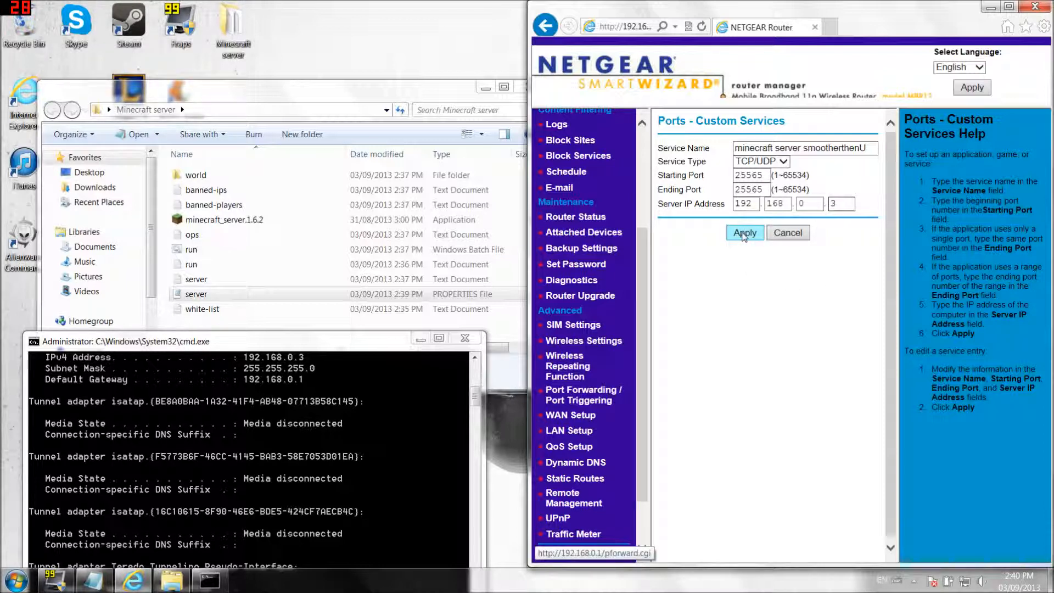
# - Apply the custom service forwarding 25565 to 192.168.0.3 and review the forwarding list
pyautogui.click(744, 232)
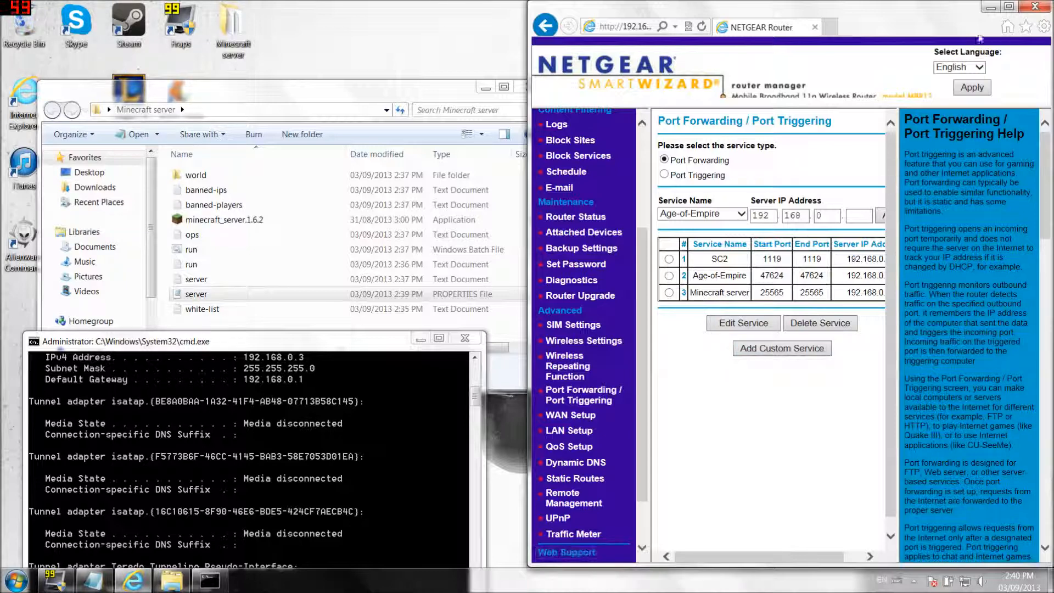
pyautogui.click(1008, 6)
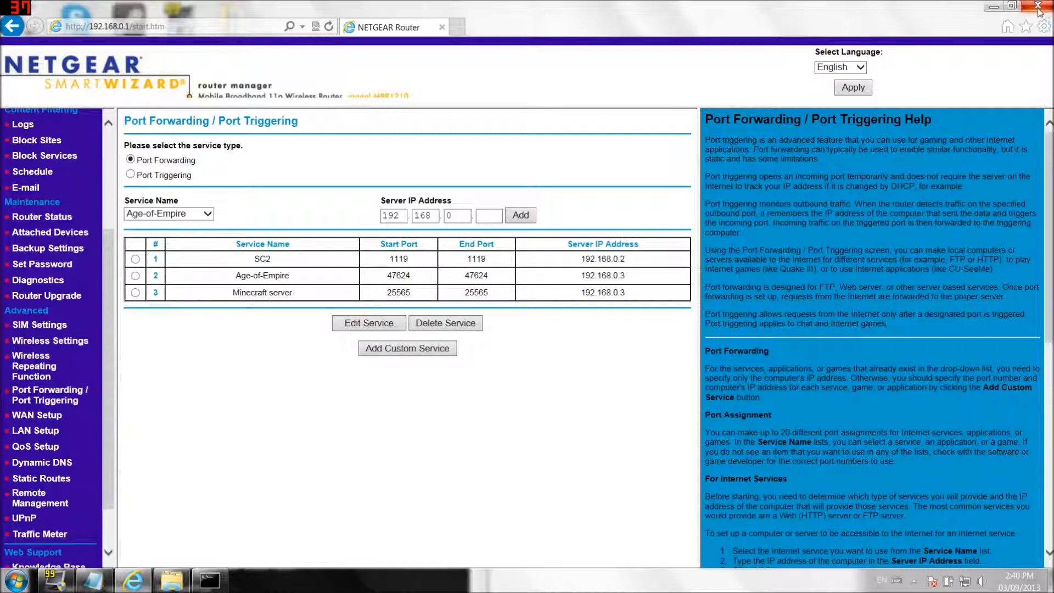
pyautogui.press('super+Right')
# - Go to Google's home page from the address bar
pyautogui.click(617, 30)
pyautogui.write('google.com/')
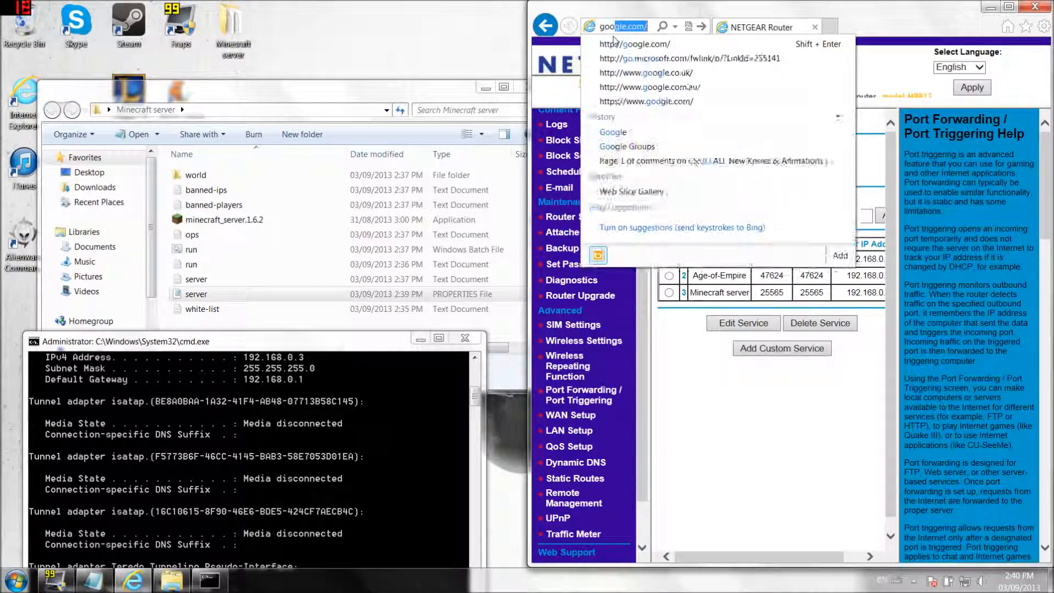
pyautogui.press('Return')
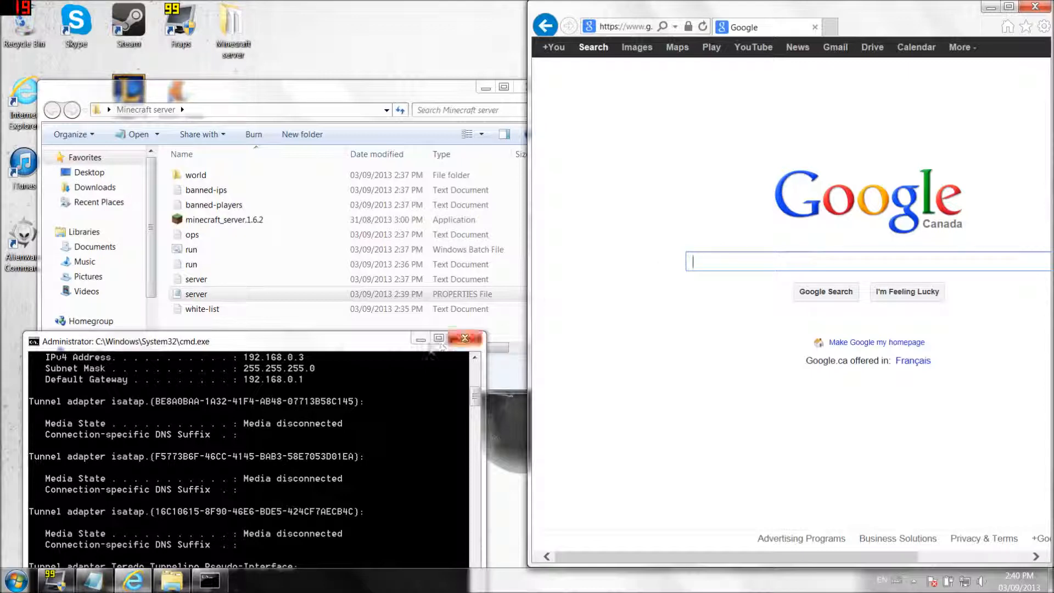
# - Close the command prompt and open server.properties in Notepad
pyautogui.click(415, 345)
pyautogui.click(465, 337)
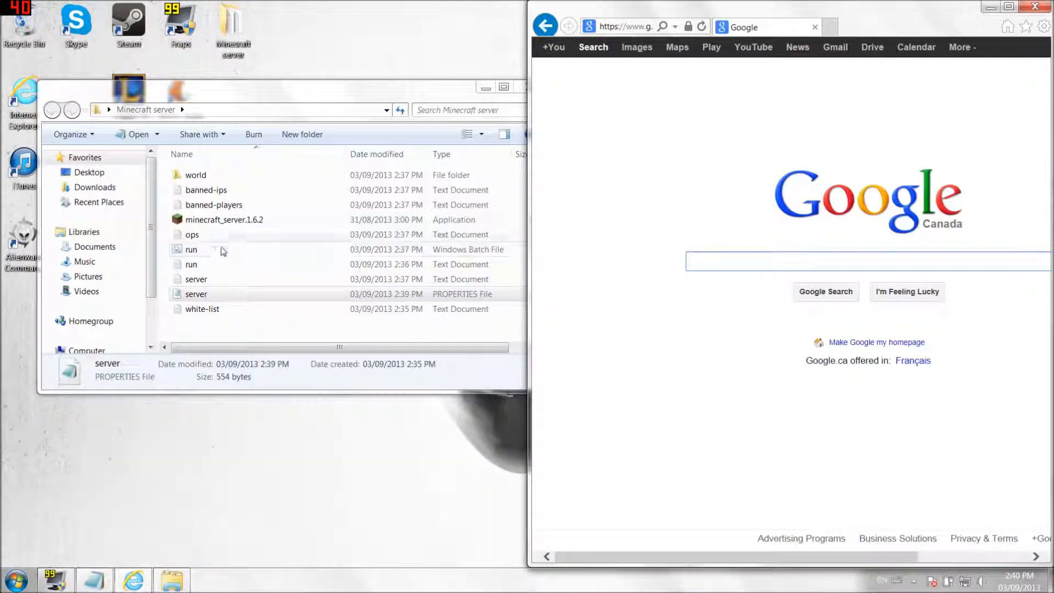
pyautogui.click(205, 296)
pyautogui.doubleClick(205, 296)
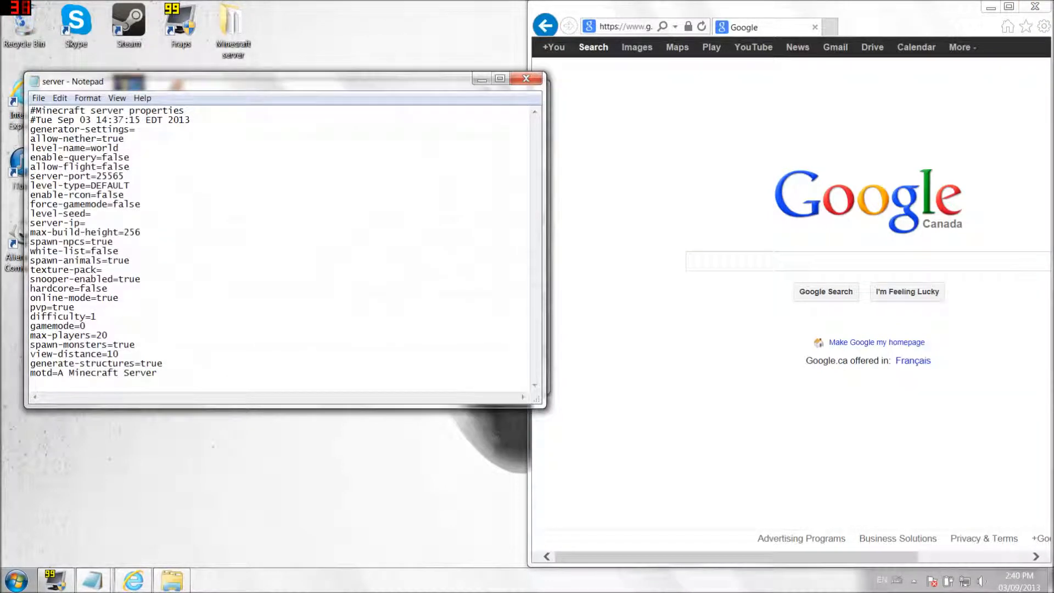
# - Replace the default motd 'A Minecraft Server' with a custom welcome message
pyautogui.moveTo(57, 373); pyautogui.dragTo(196, 393)
pyautogui.press('BackSpace')
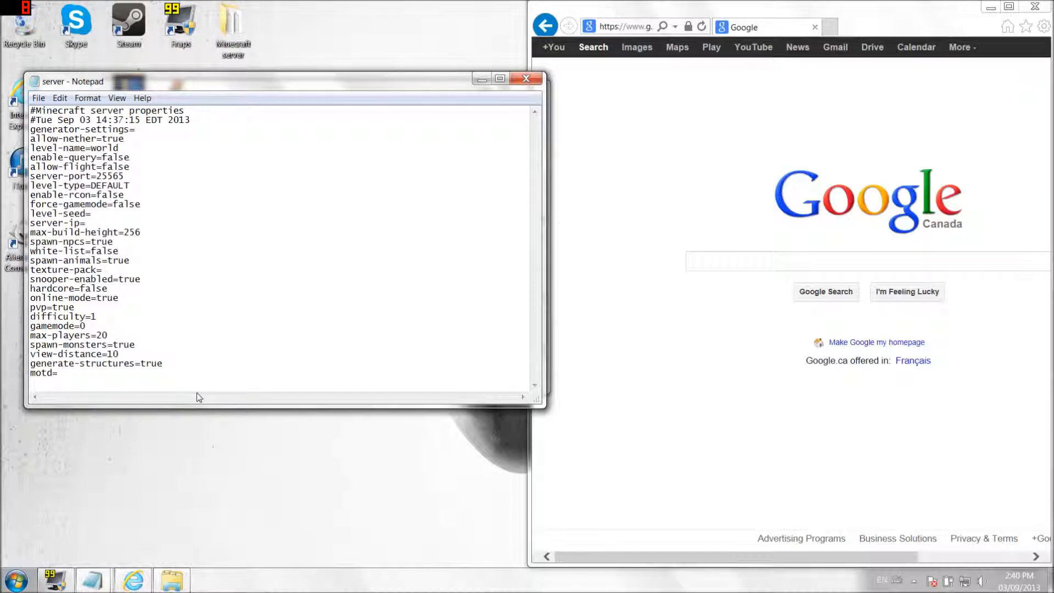
pyautogui.write('Welcome to smootherthenyou')
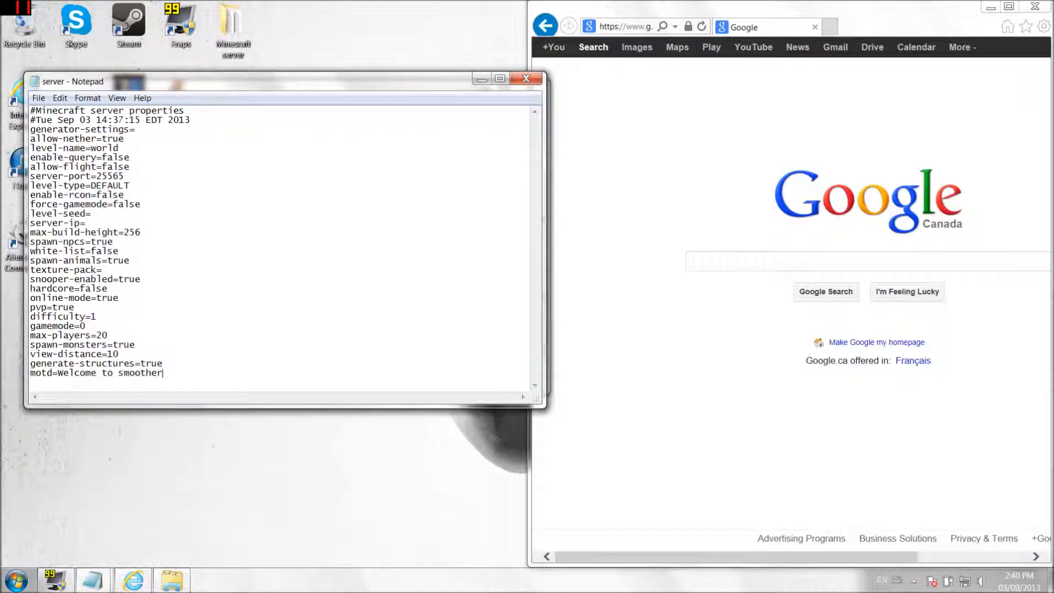
pyautogui.press('BackSpace')
pyautogui.press('BackSpace')
pyautogui.press('BackSpace')
pyautogui.press('BackSpace')
pyautogui.press('BackSpace')
pyautogui.press('BackSpace')
pyautogui.press('BackSpace')
pyautogui.press('BackSpace')
pyautogui.press('BackSpace')
pyautogui.press('BackSpace')
pyautogui.press('BackSpace')
pyautogui.press('BackSpace')
pyautogui.press('BackSpace')
pyautogui.press('BackSpace')
pyautogui.press('BackSpace')
pyautogui.write('SmootherthenYOU')
pyautogui.press('BackSpace')
pyautogui.write("ThenYOU's server are you ")
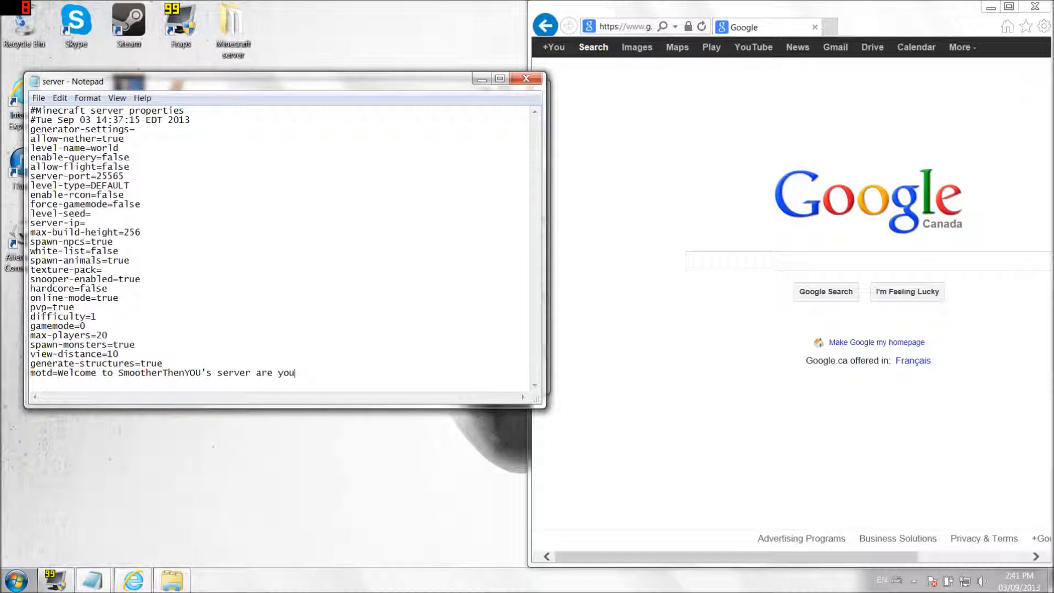
pyautogui.write('SmootherThenHIM')
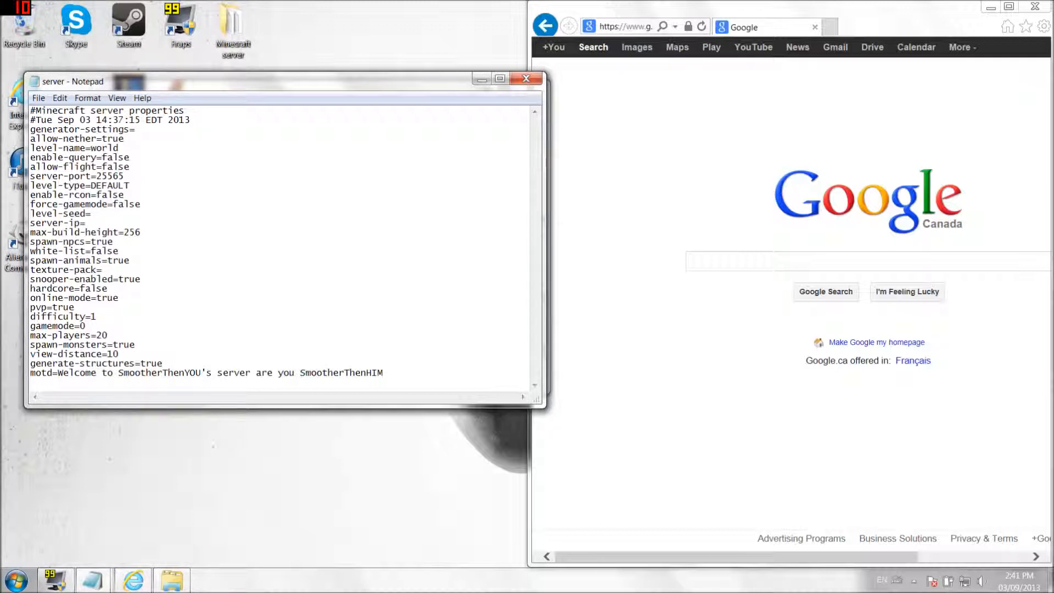
# - Change max-players from 20 to 3 and close the file, prompting to save
pyautogui.click(103, 335)
pyautogui.press('BackSpace')
pyautogui.press('BackSpace')
pyautogui.write('3')
pyautogui.click(526, 79)
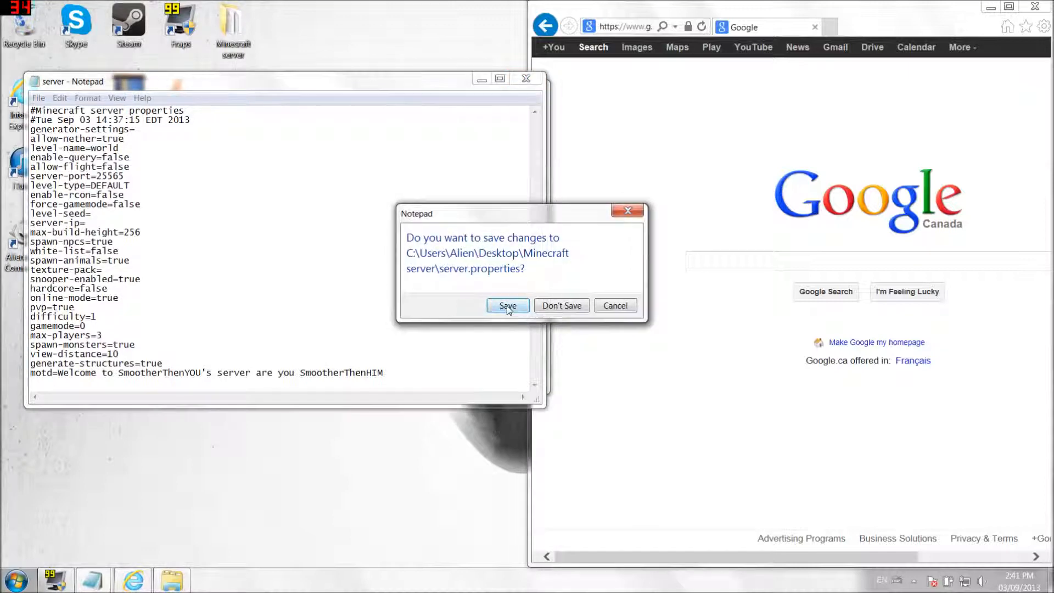
# - Save server.properties, then add the owner's player name to ops and save it
pyautogui.click(506, 304)
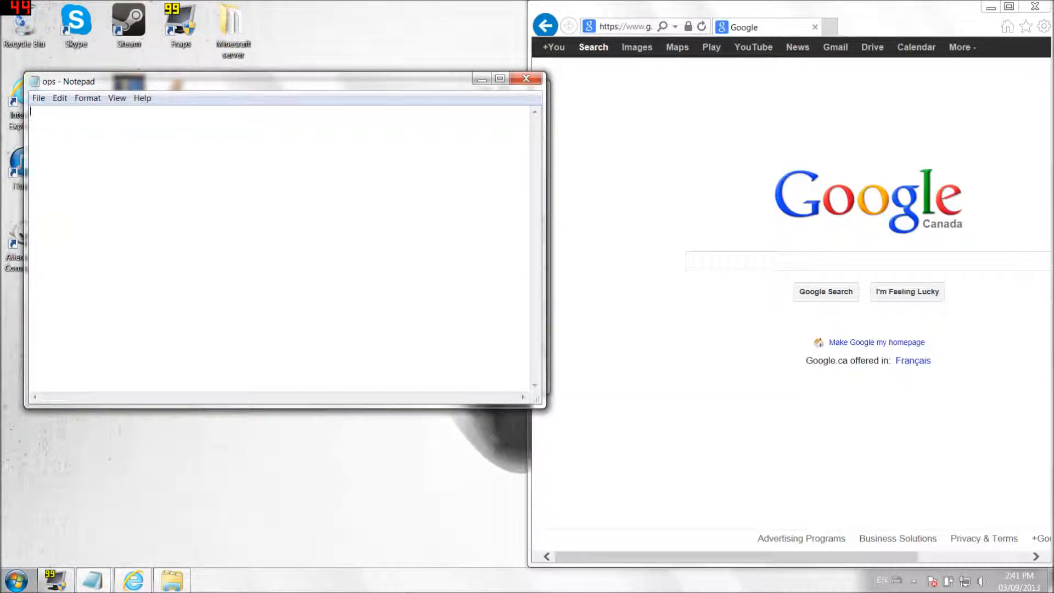
pyautogui.write('sm')
pyautogui.write('ootherthemyou')
pyautogui.press('BackSpace')
pyautogui.press('BackSpace')
pyautogui.press('BackSpace')
pyautogui.press('BackSpace')
pyautogui.press('BackSpace')
pyautogui.press('BackSpace')
pyautogui.press('BackSpace')
pyautogui.press('BackSpace')
pyautogui.press('BackSpace')
pyautogui.press('BackSpace')
pyautogui.press('BackSpace')
pyautogui.press('BackSpace')
pyautogui.press('BackSpace')
pyautogui.press('BackSpace')
pyautogui.press('BackSpace')
pyautogui.write('SmootherThenYOU')
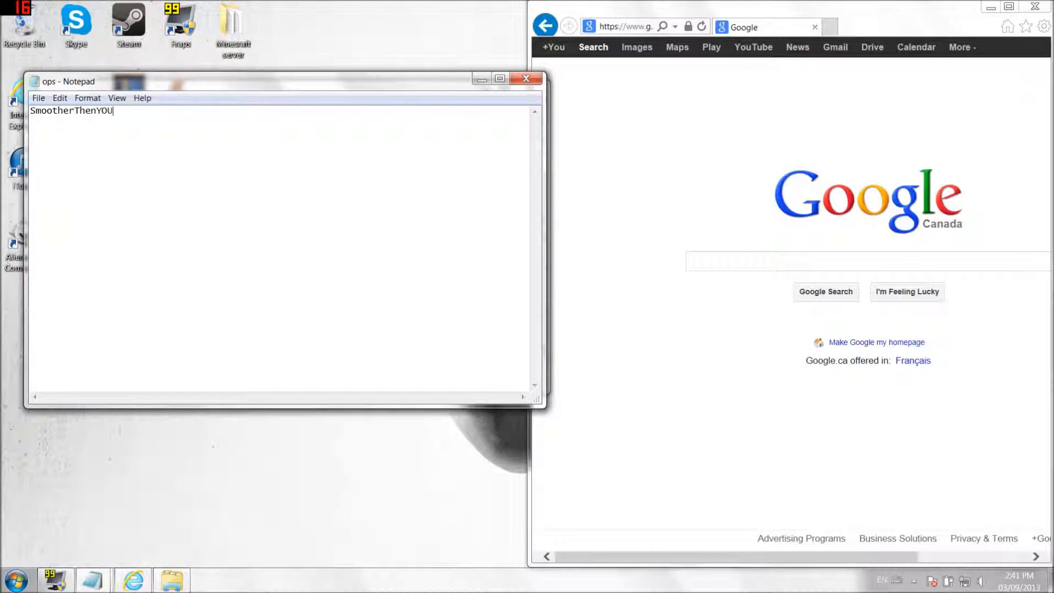
pyautogui.click(524, 81)
pyautogui.click(517, 302)
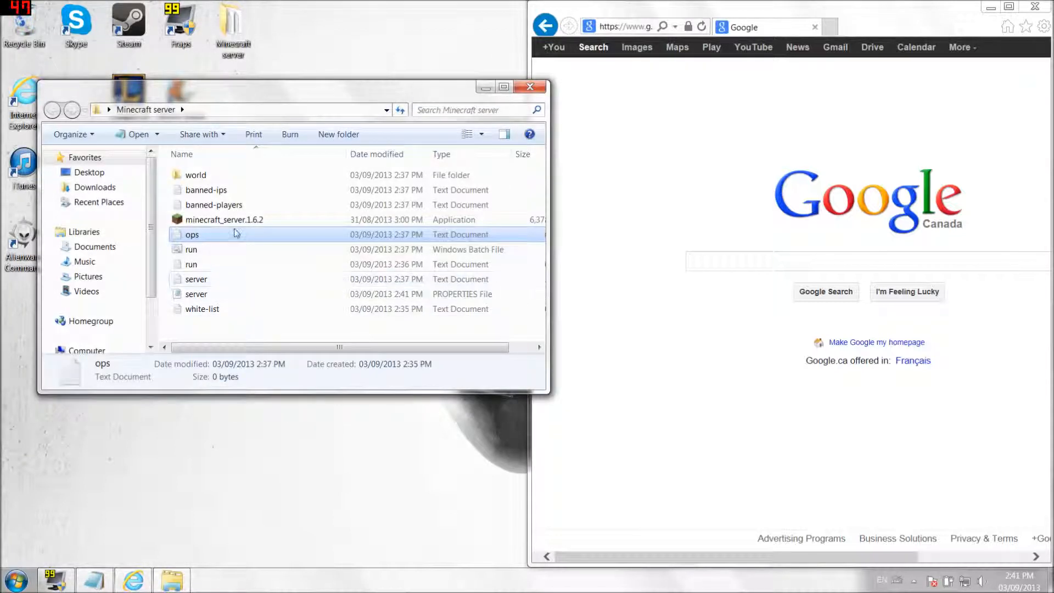
pyautogui.click(219, 205)
pyautogui.click(213, 192)
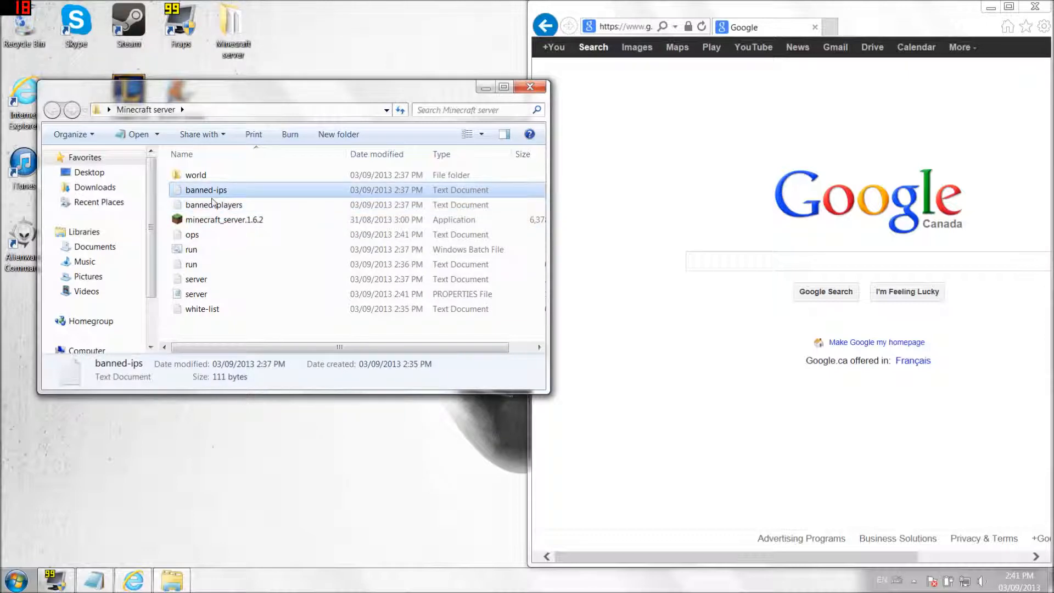
pyautogui.moveTo(285, 106); pyautogui.dragTo(280, 262)
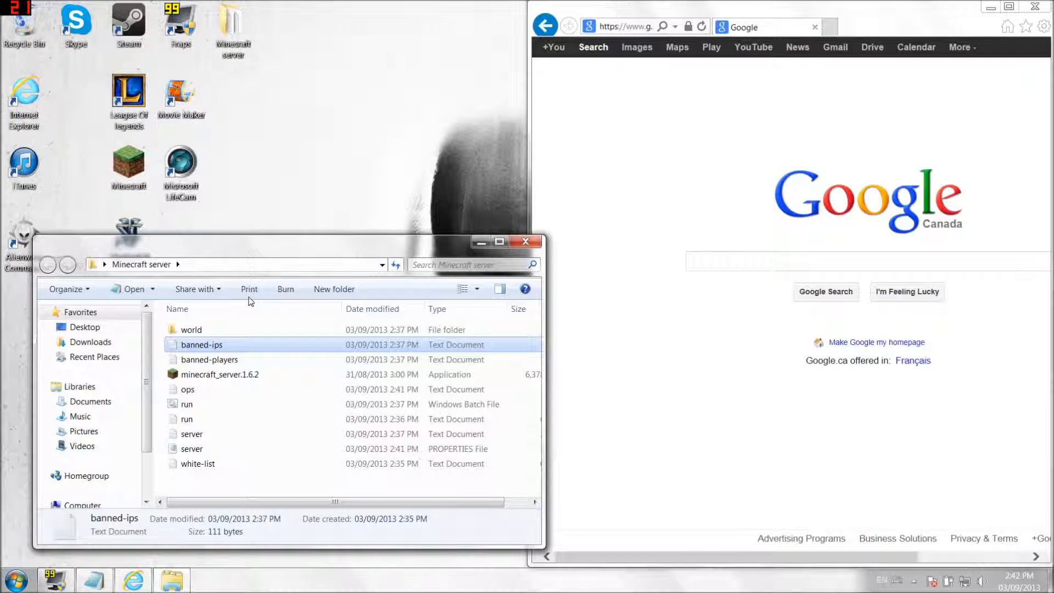
pyautogui.click(197, 333)
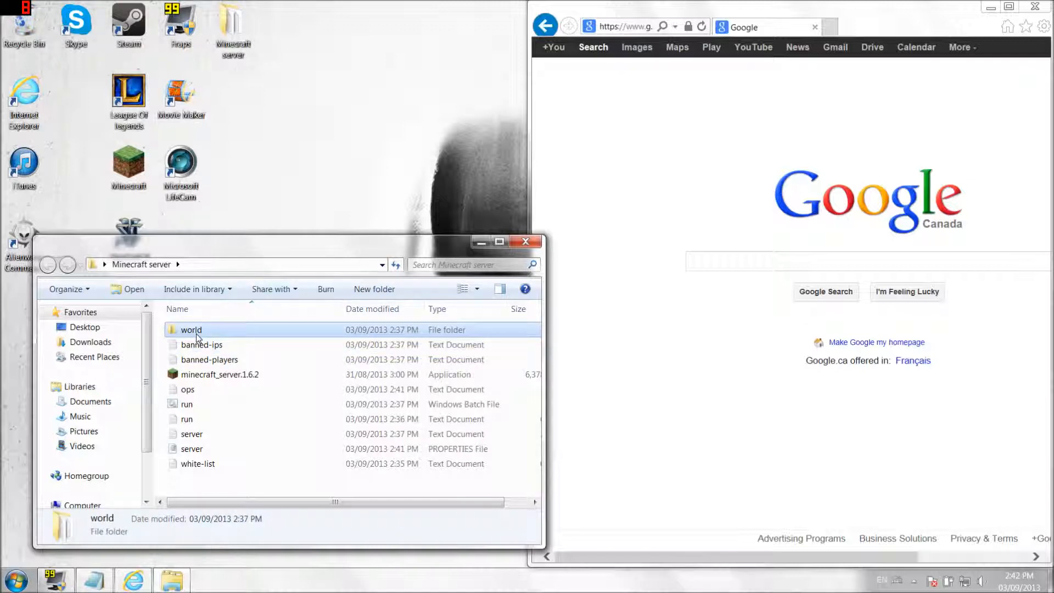
pyautogui.rightClick(197, 337)
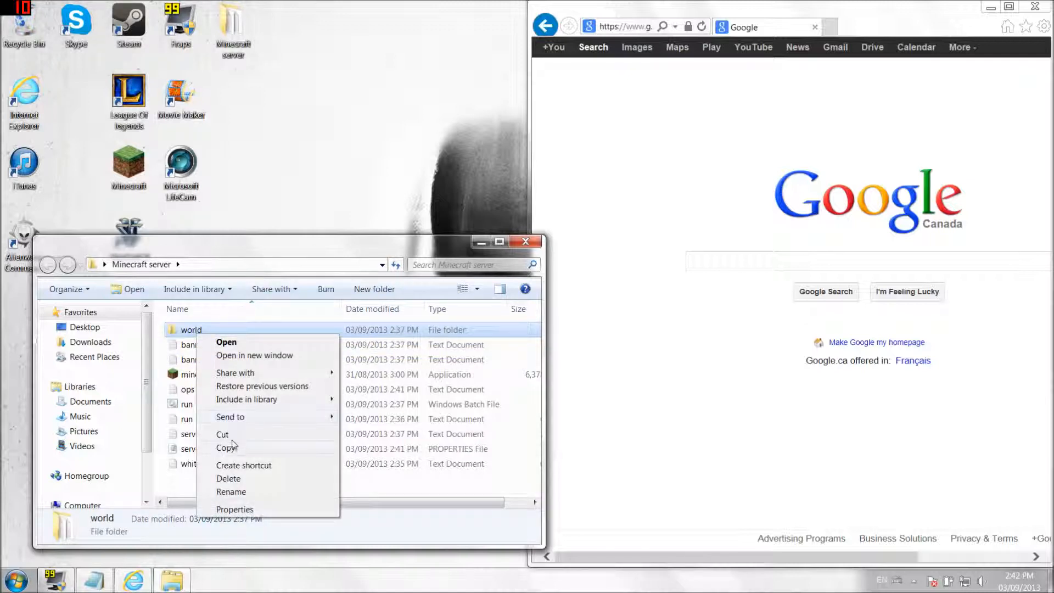
pyautogui.click(228, 436)
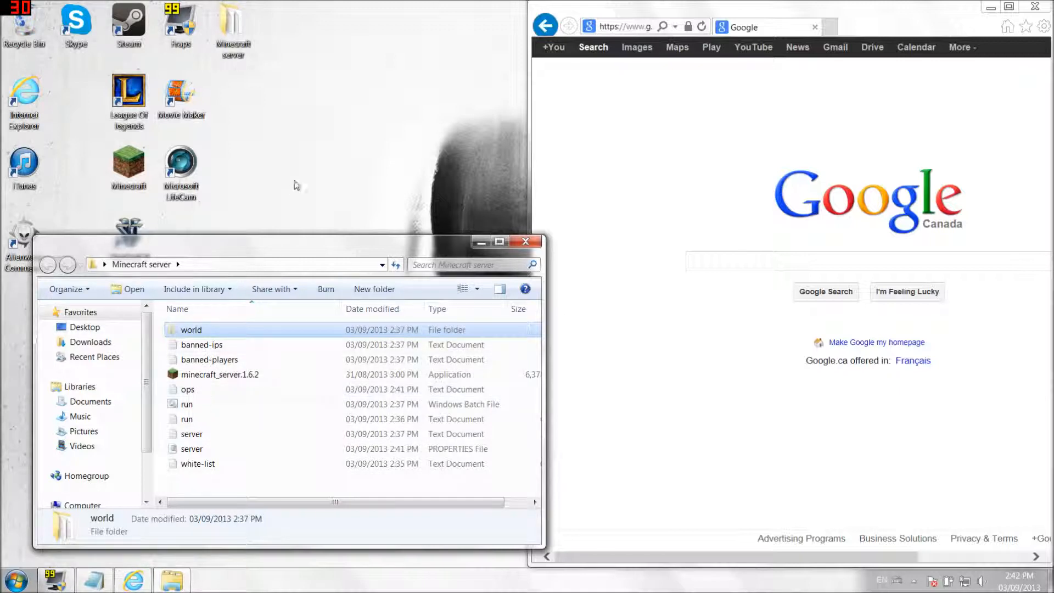
pyautogui.rightClick(294, 181)
pyautogui.click(328, 232)
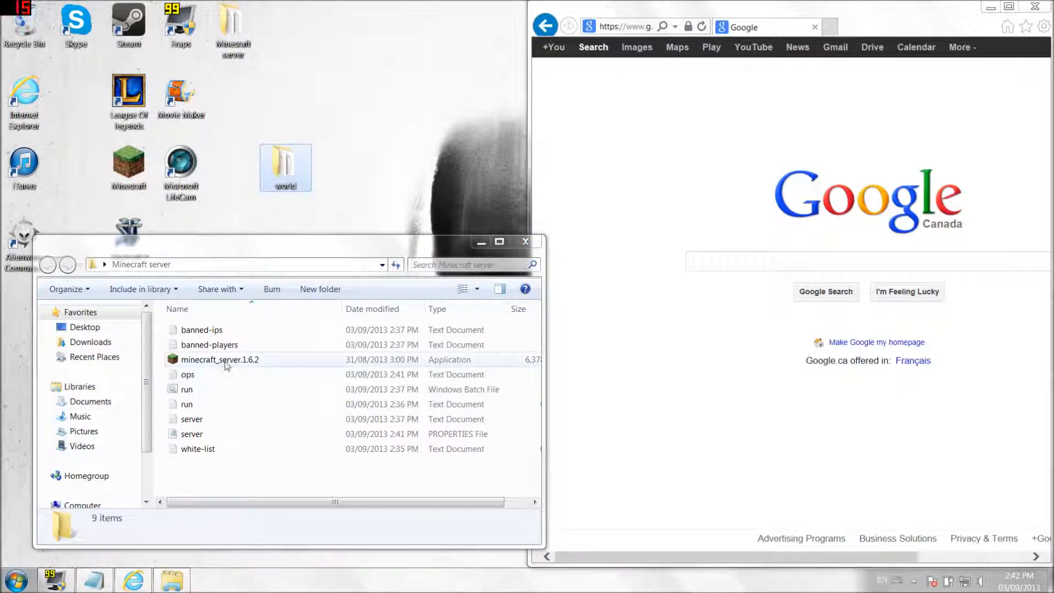
pyautogui.moveTo(286, 168); pyautogui.dragTo(267, 330)
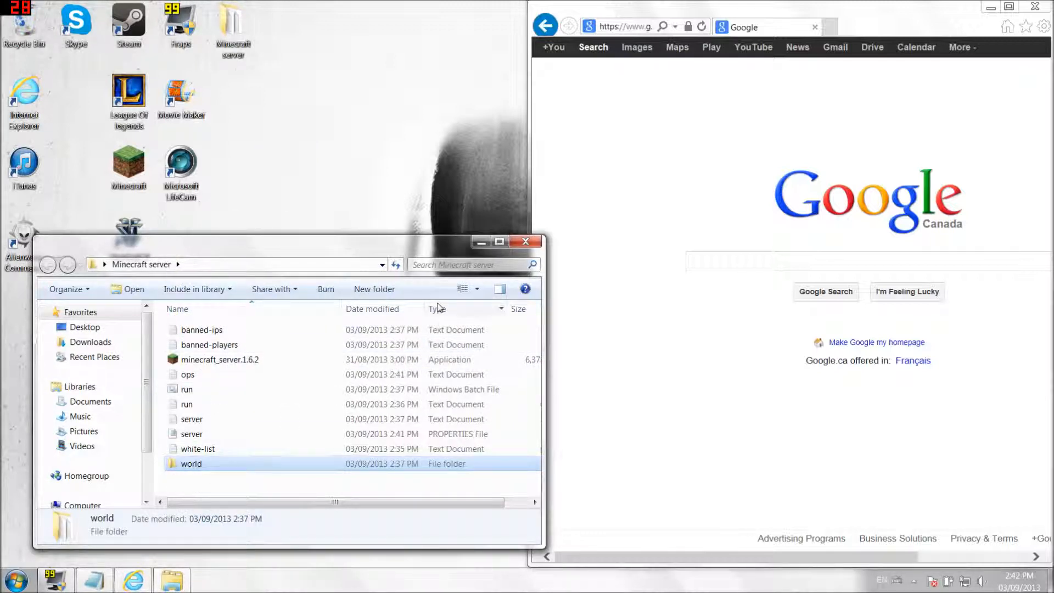
# - Start the server with run.bat and minimise the server and command prompt windows
pyautogui.doubleClick(201, 392)
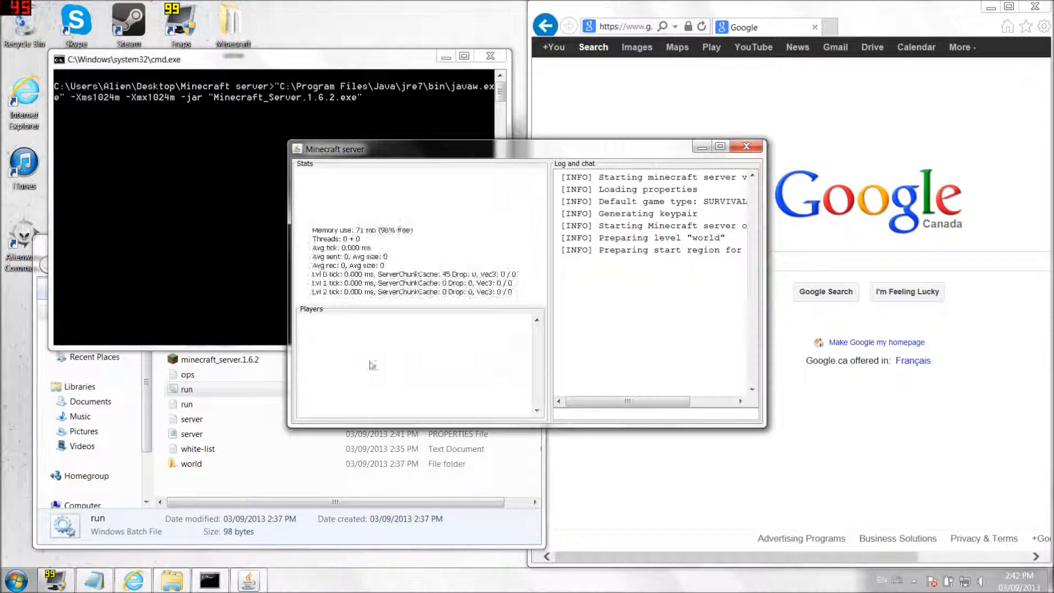
pyautogui.click(702, 147)
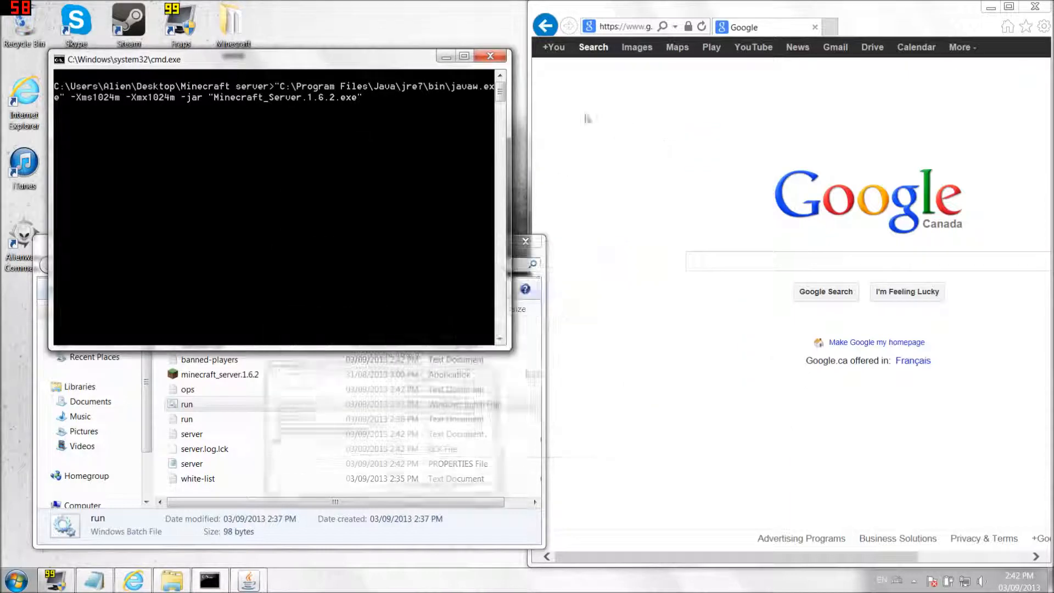
pyautogui.click(442, 58)
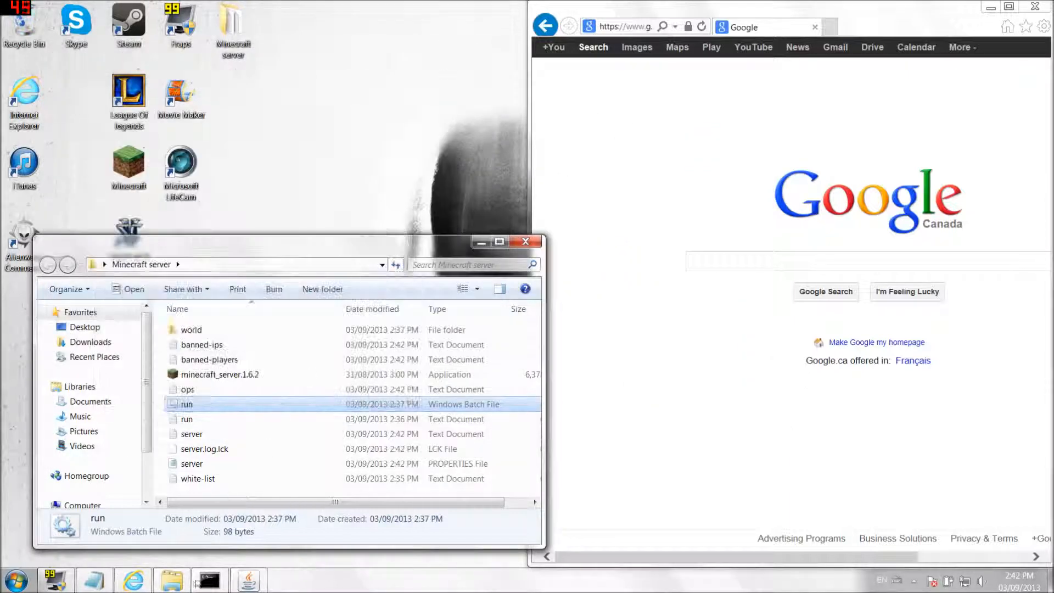
# - Open the Minecraft Launcher, close the file window, and choose Play Offline
pyautogui.moveTo(137, 583)
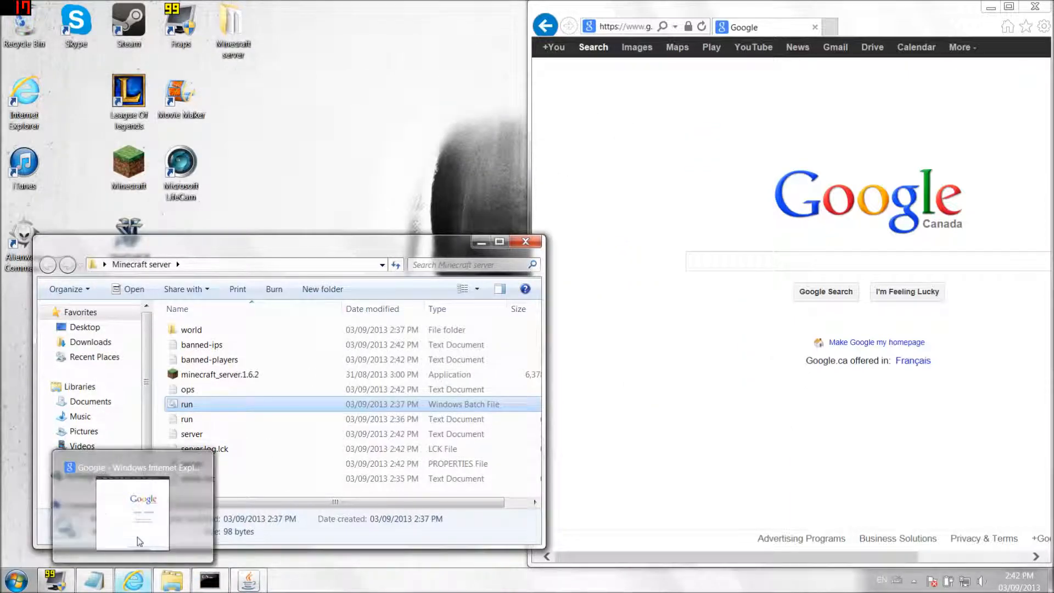
pyautogui.doubleClick(128, 165)
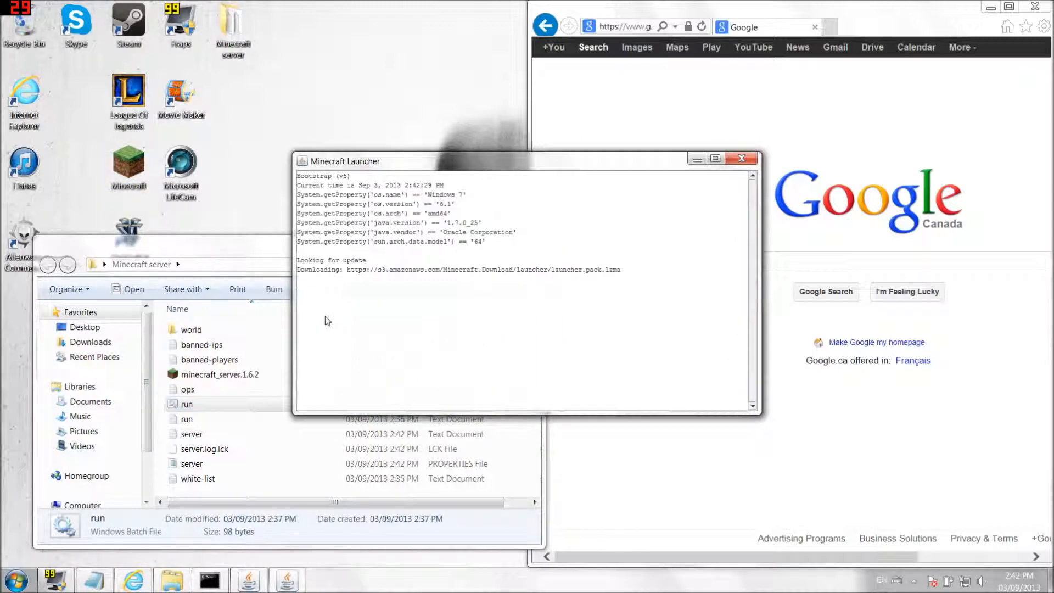
pyautogui.click(270, 254)
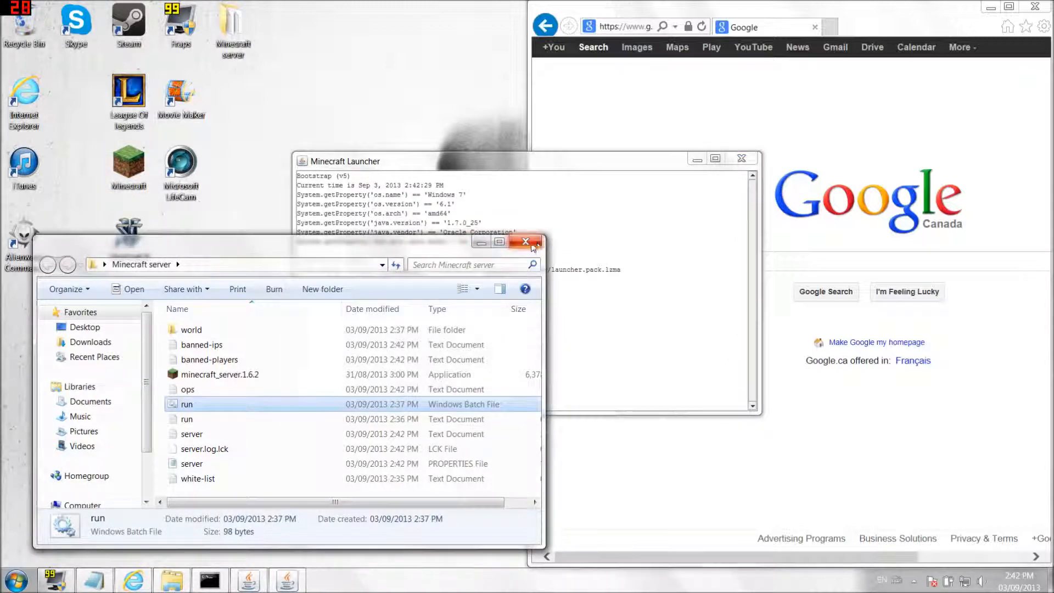
pyautogui.click(534, 242)
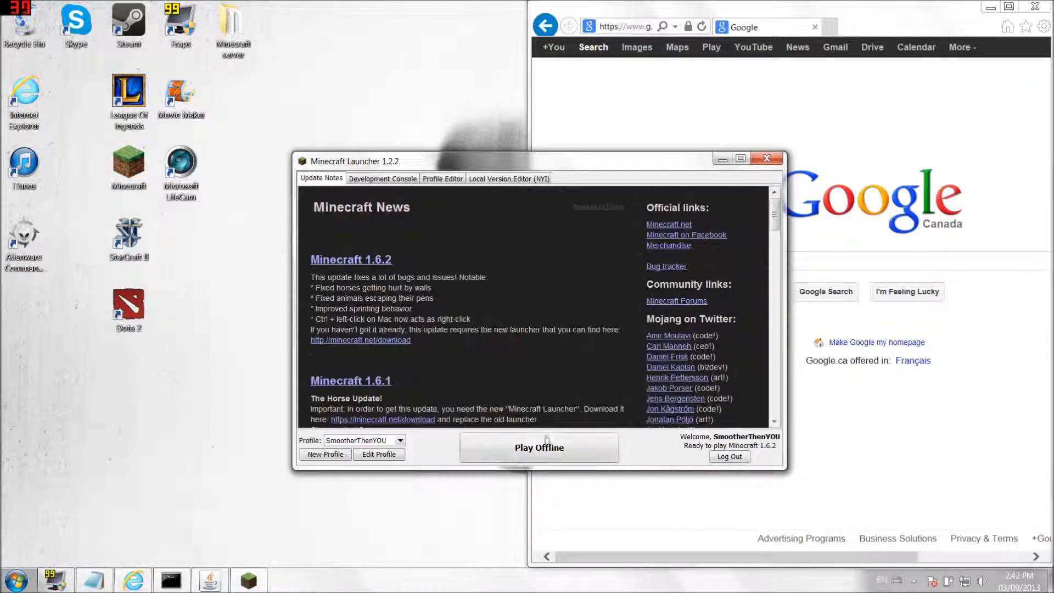
pyautogui.click(546, 460)
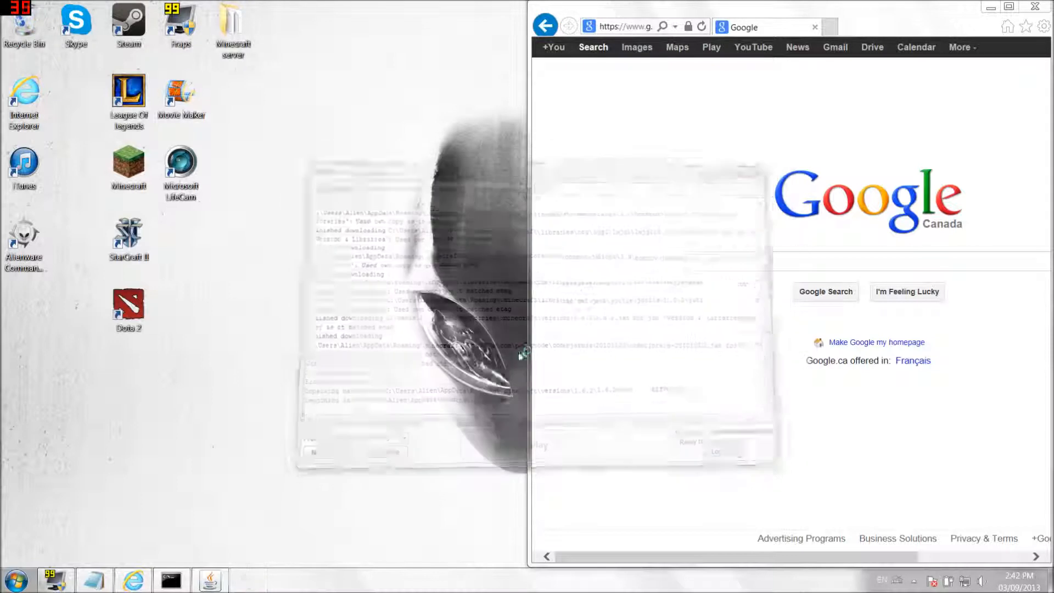